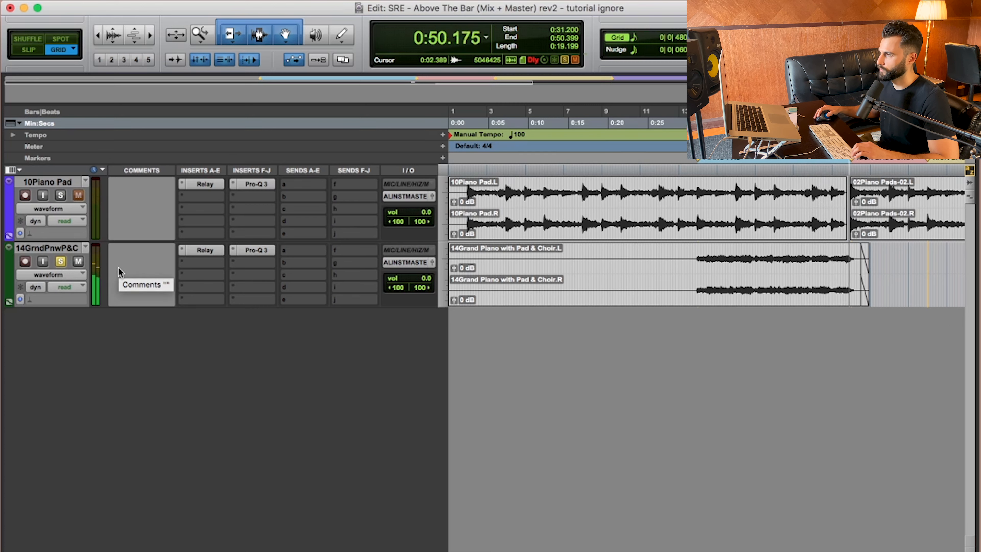
# Stop playback, take the 14GrndPnwP&C track out of solo and open the Pro-Q 3 equalizer on the 10Piano Pad track
pyautogui.press('space')
pyautogui.click(60, 261)
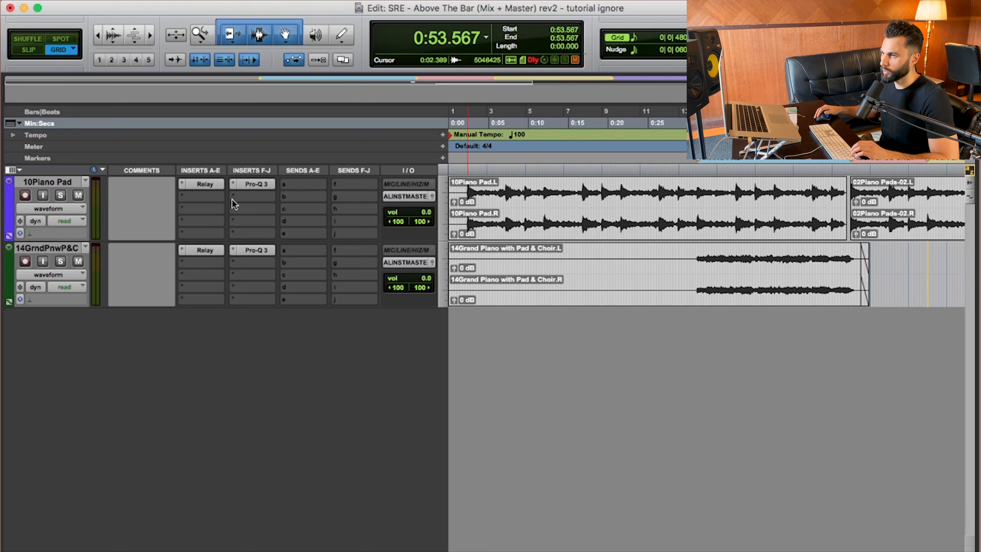
pyautogui.click(252, 184)
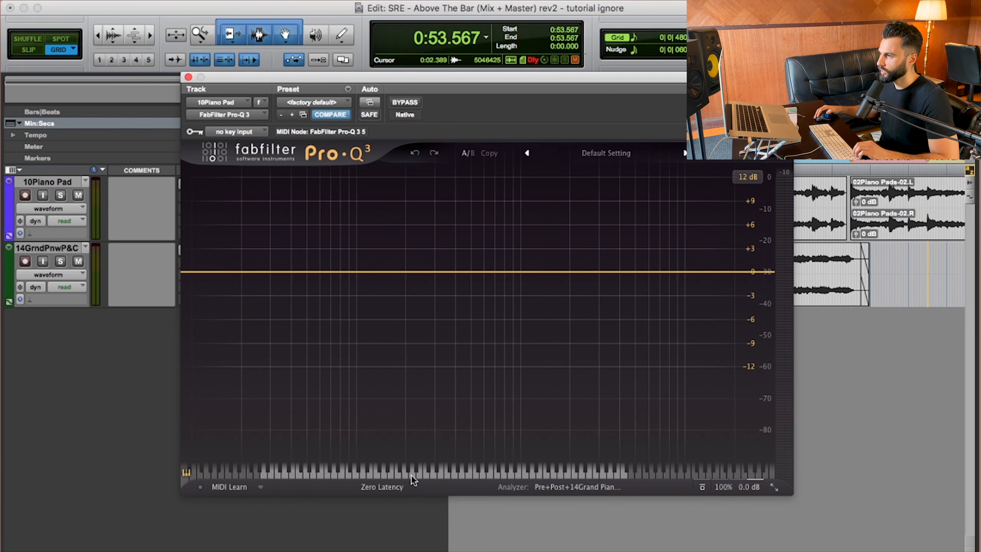
pyautogui.click(574, 489)
pyautogui.click(440, 242)
pyautogui.moveTo(332, 77); pyautogui.dragTo(408, 59)
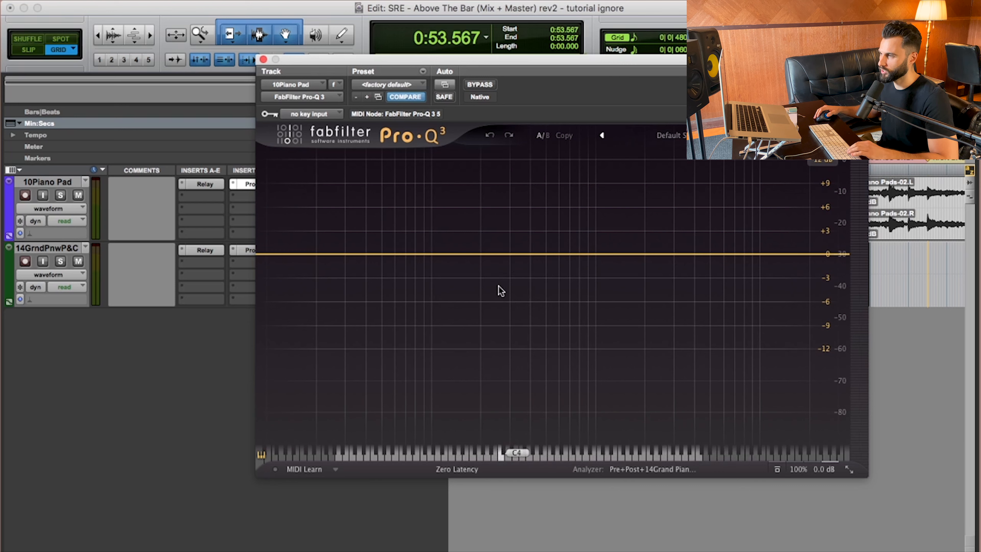
# While the section plays, add bell bands at about 222, 430 and 929 Hz to the 10Piano Pad equalizer
pyautogui.press('space')
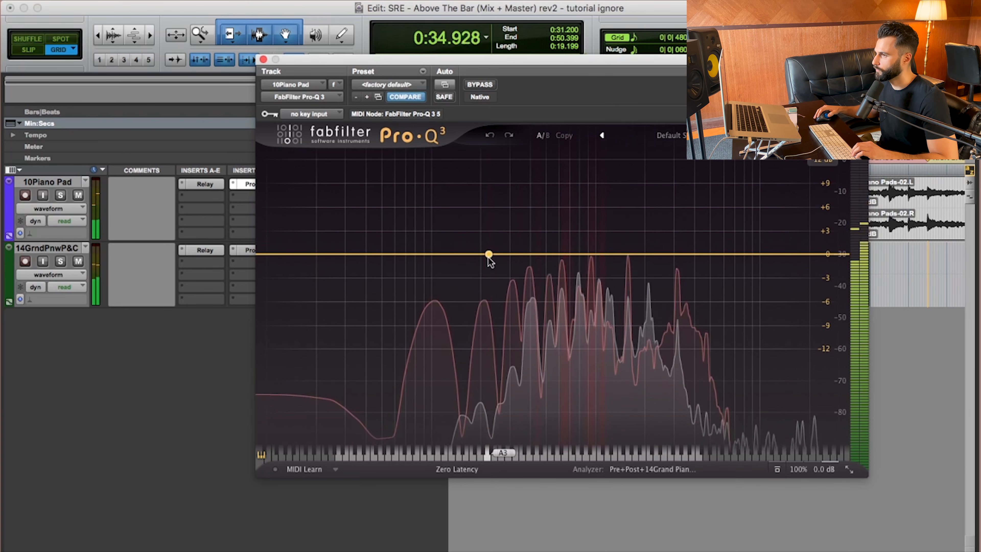
pyautogui.moveTo(488, 256); pyautogui.dragTo(487, 260)
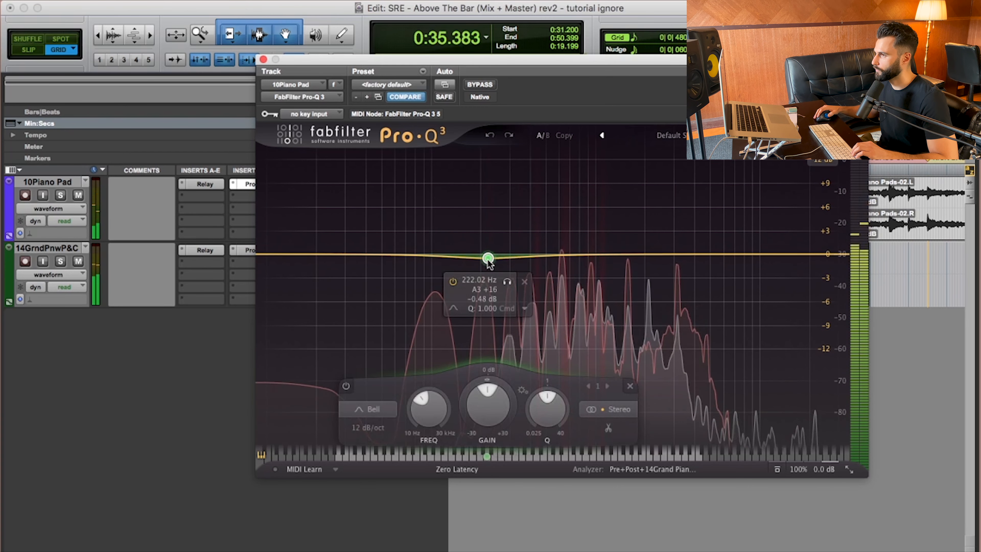
pyautogui.click(535, 258)
pyautogui.click(590, 257)
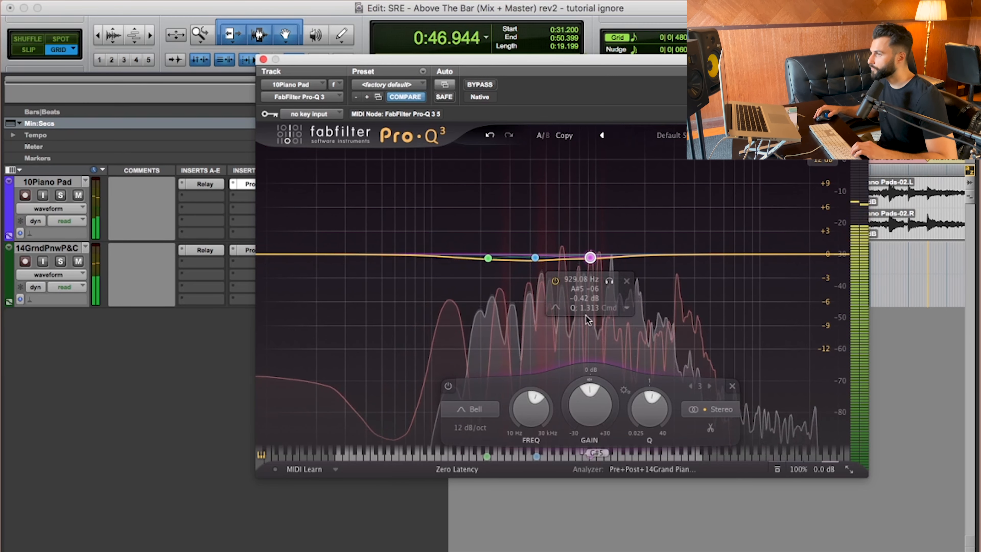
pyautogui.press('space')
# Reset the gain of the three 10Piano Pad bands to 0 dB and close the equalizer
pyautogui.click(555, 266)
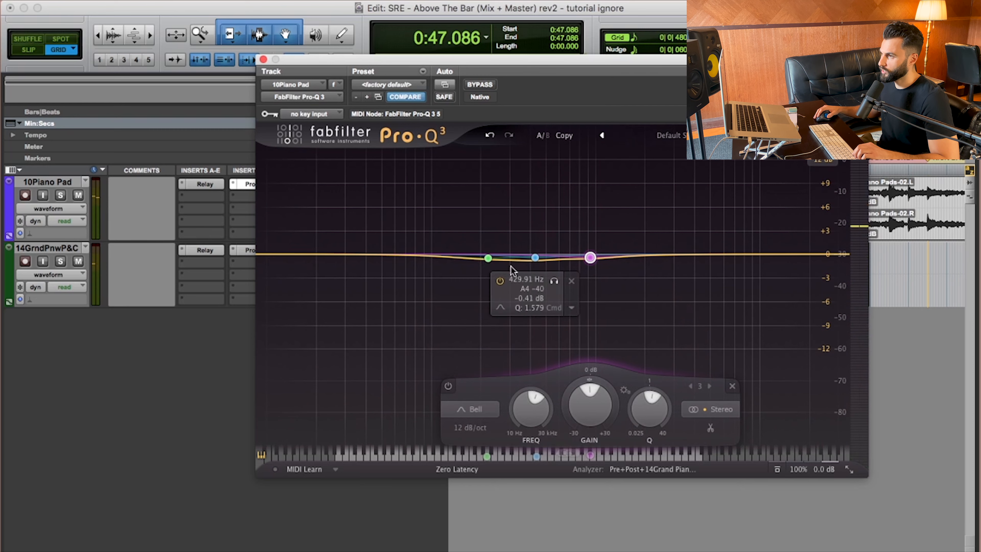
pyautogui.click(535, 257)
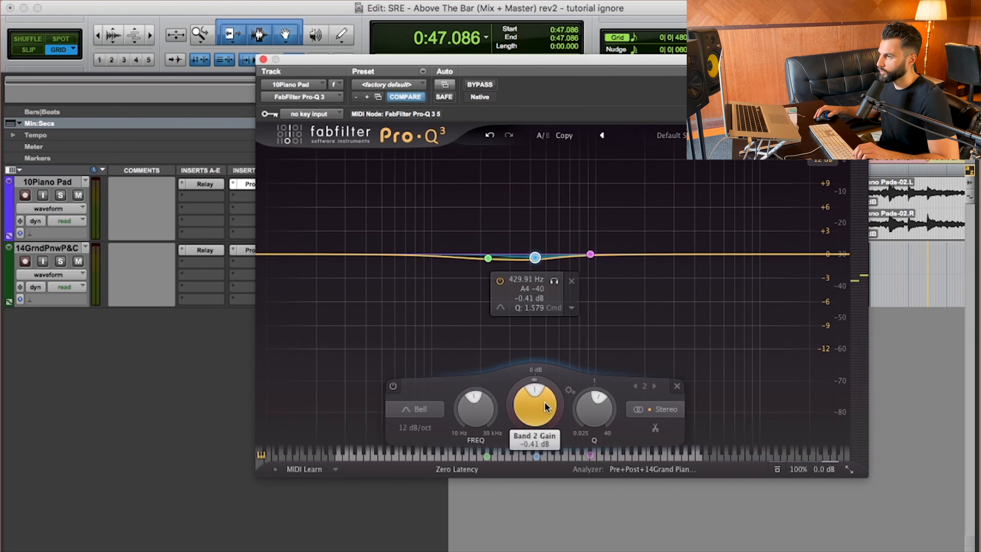
pyautogui.click(488, 258)
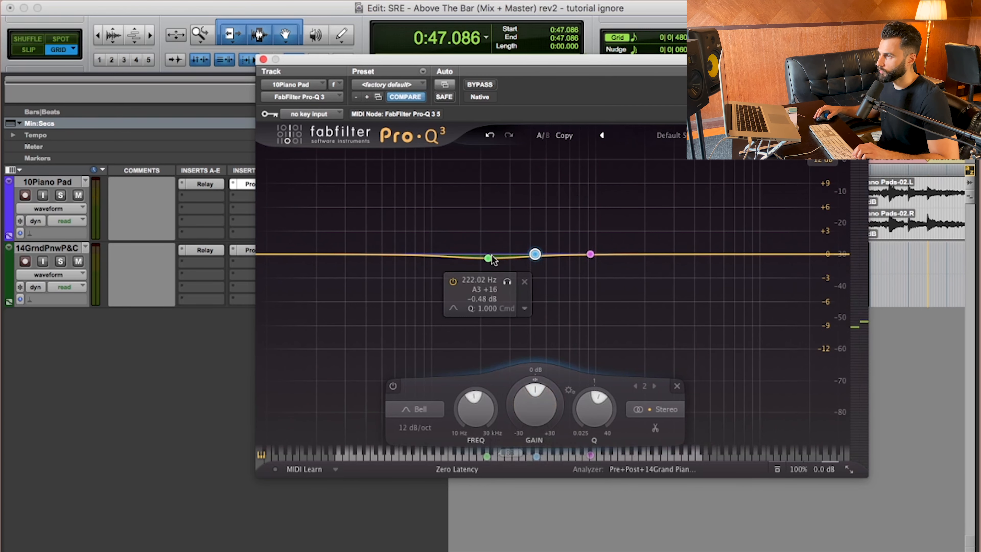
pyautogui.doubleClick(487, 407)
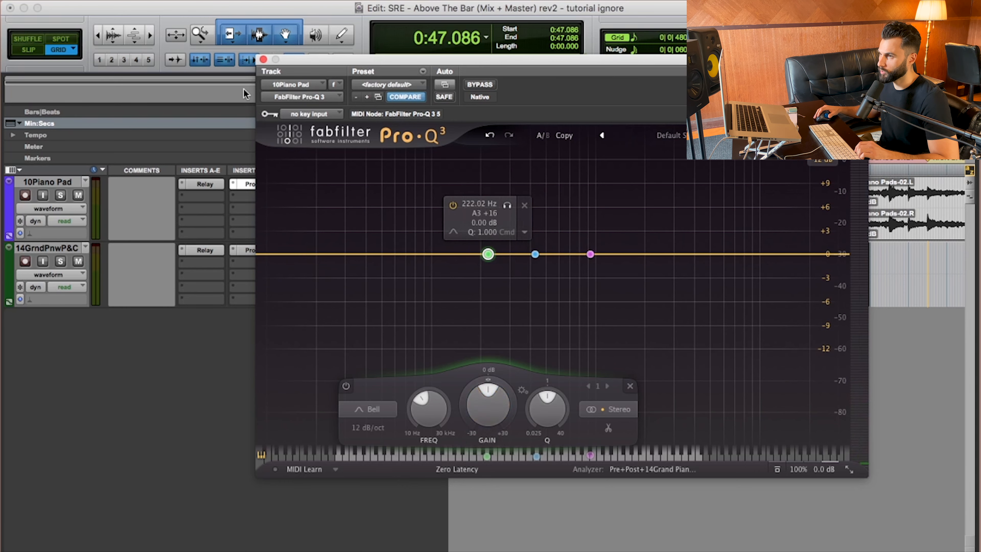
pyautogui.click(263, 59)
# Open the Pro-Q 3 on 14GrndPnwP&C and add flat 0 dB bell bands at about 202, 430, 658 and 1050 Hz during playback
pyautogui.click(260, 254)
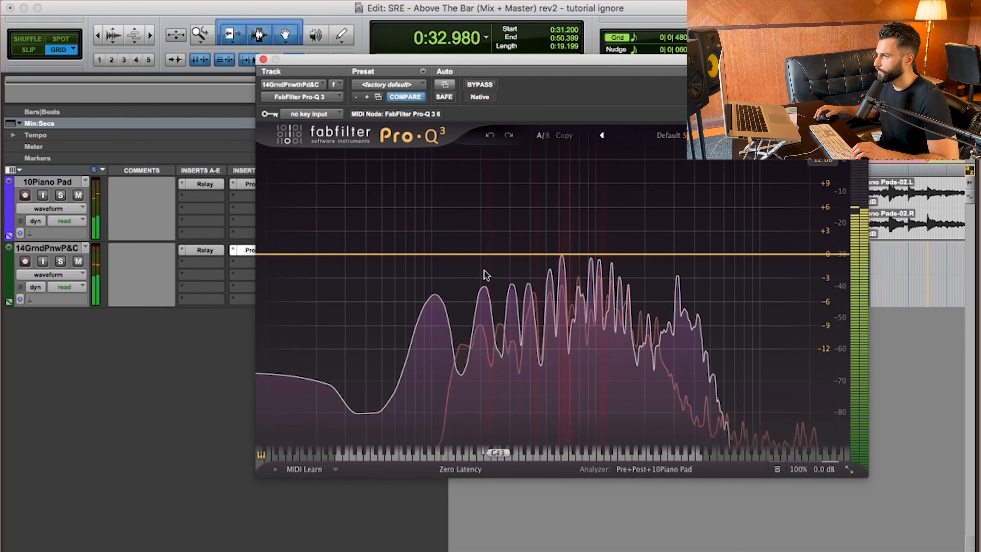
pyautogui.click(481, 255)
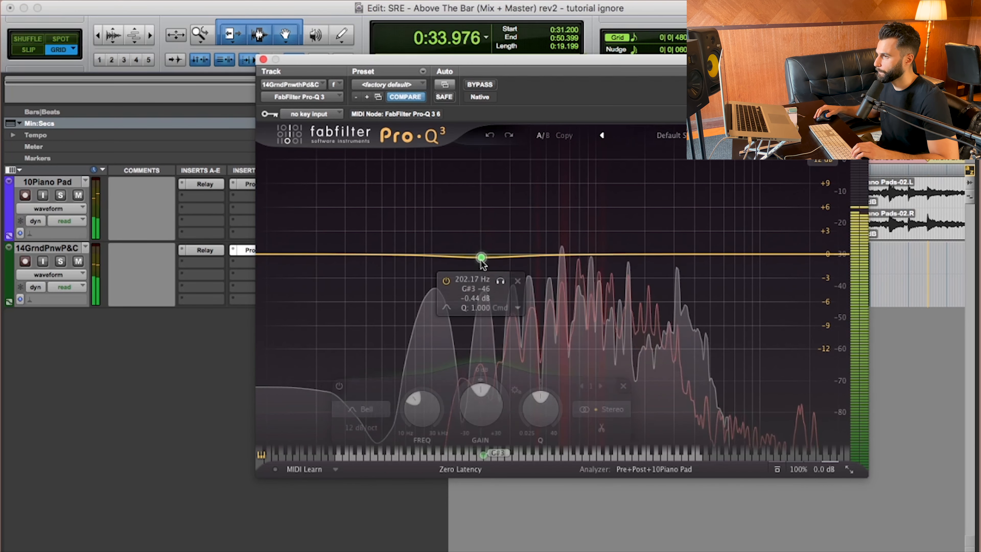
pyautogui.doubleClick(495, 406)
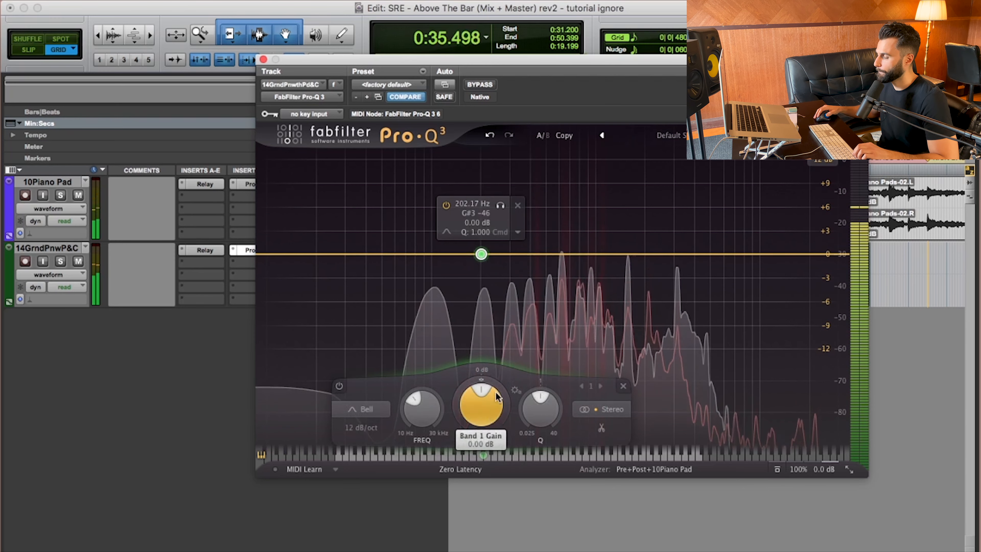
pyautogui.click(535, 255)
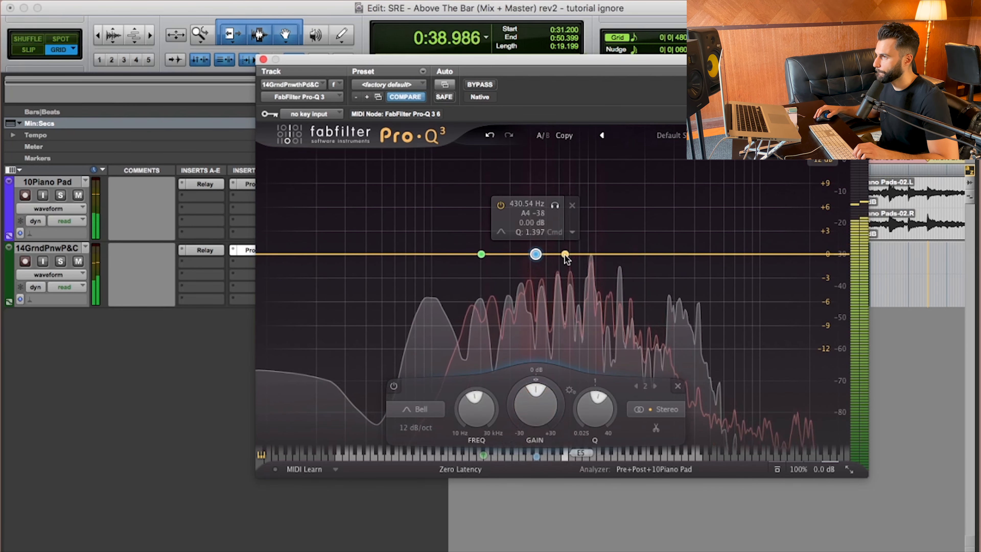
pyautogui.click(566, 255)
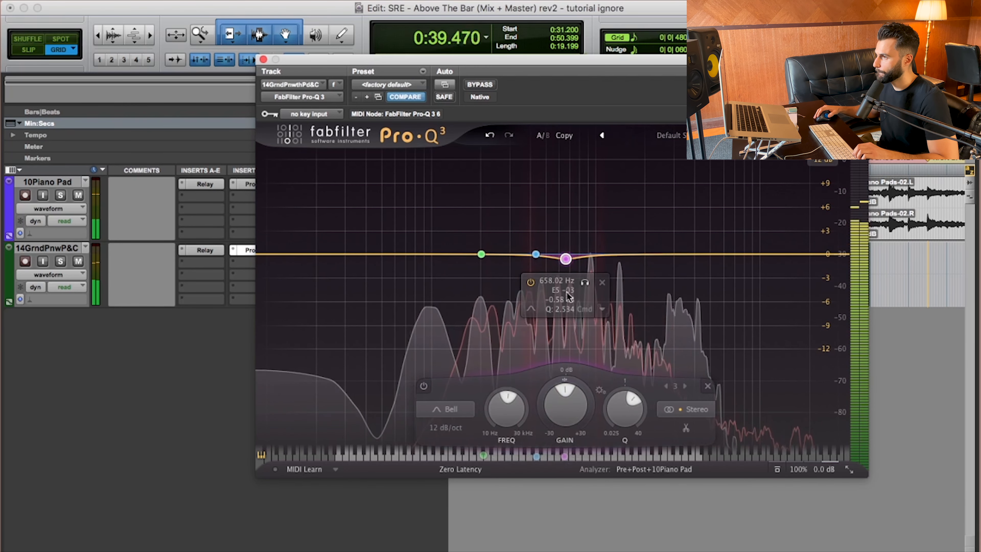
pyautogui.click(600, 255)
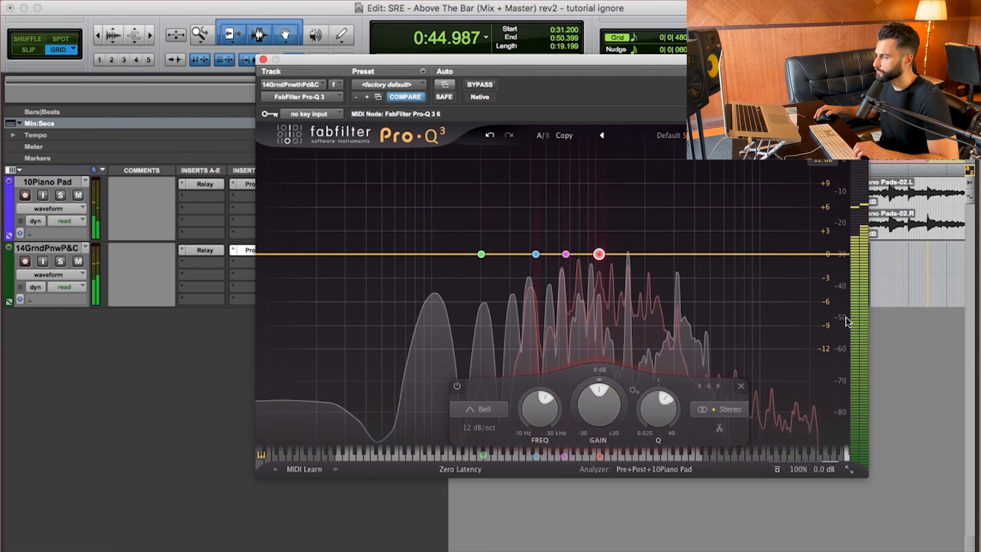
pyautogui.press('space')
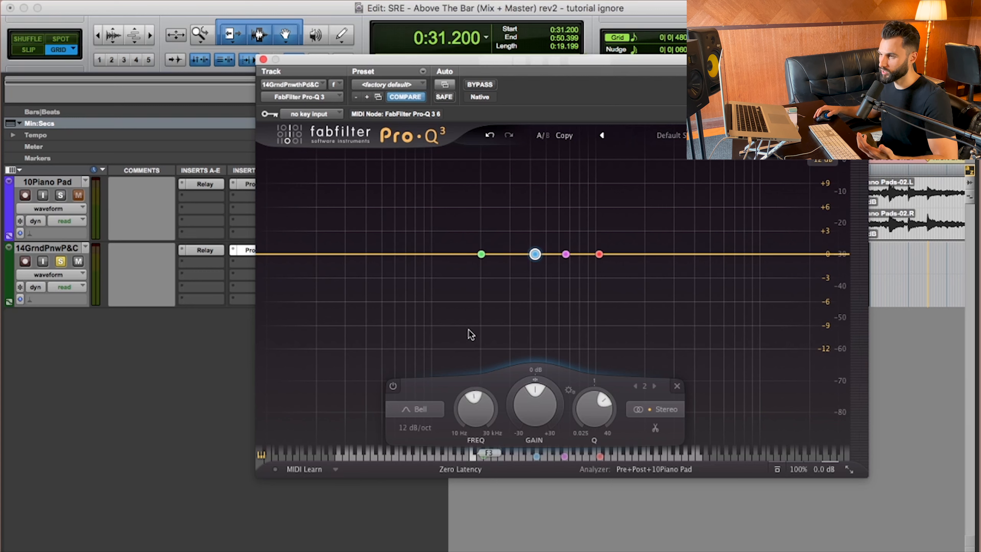
# Audition the 202 Hz band of the grand piano equalizer in solo during playback
pyautogui.moveTo(484, 298)
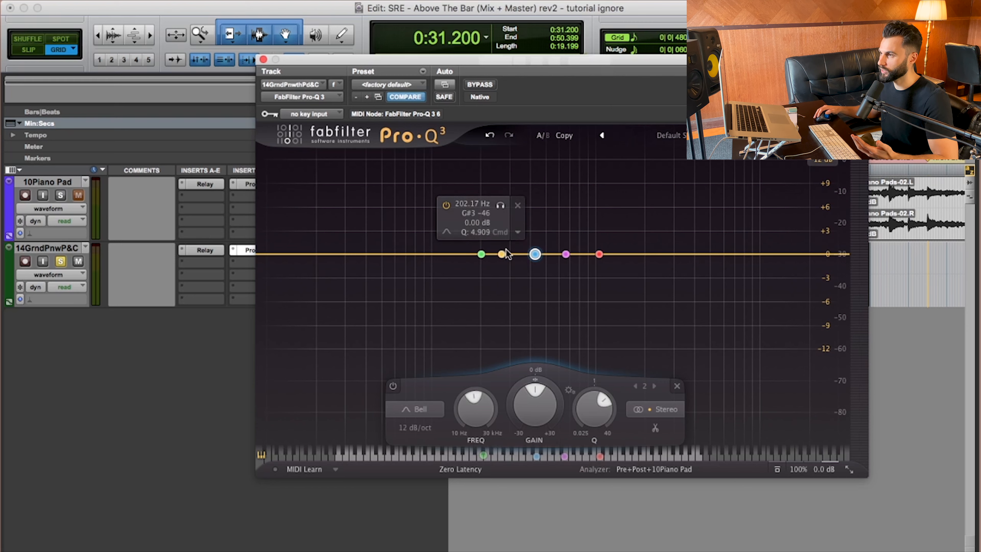
pyautogui.moveTo(537, 257)
pyautogui.moveTo(496, 266)
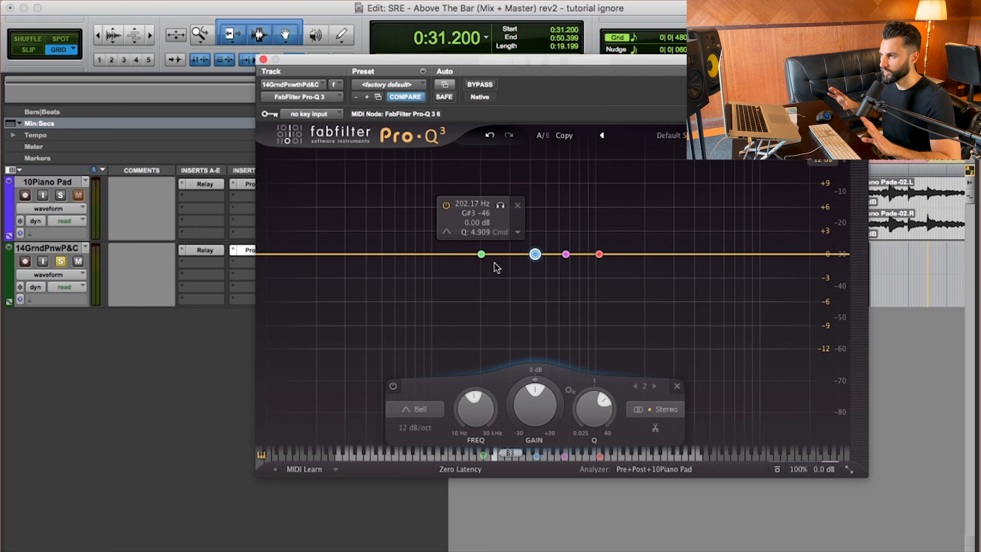
pyautogui.press('space')
pyautogui.click(496, 208)
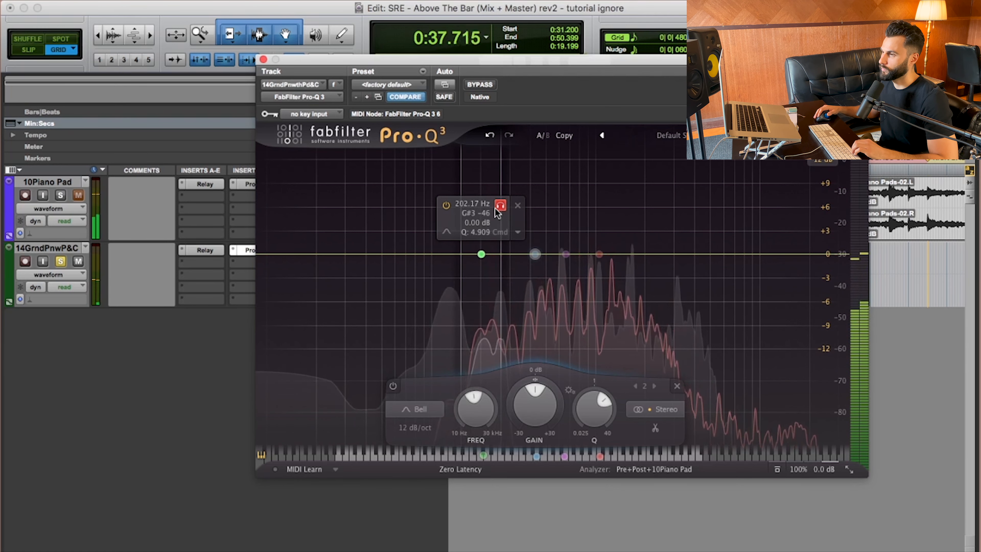
pyautogui.click(497, 208)
pyautogui.press('space')
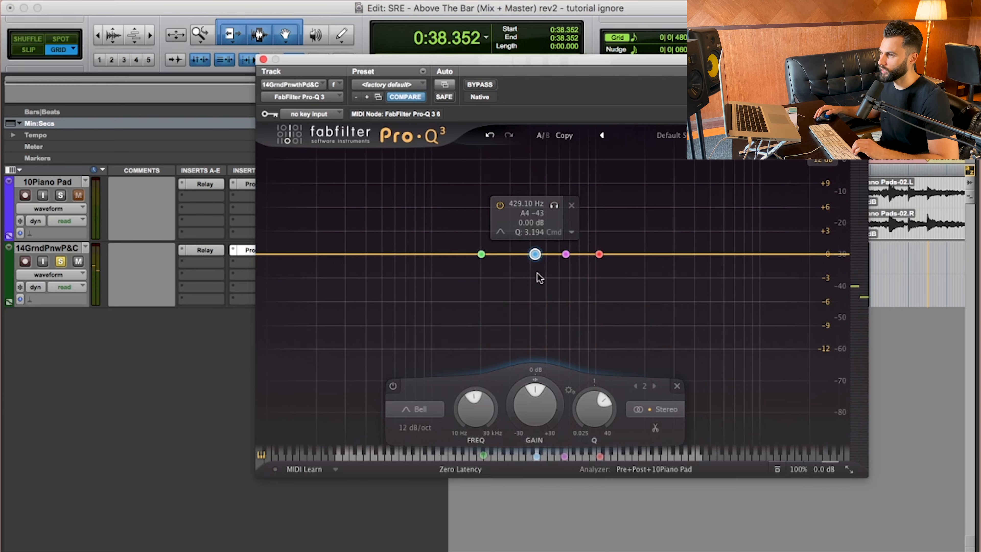
# Audition the 429 Hz band in solo during playback and narrow its Q to 6.720
pyautogui.press('space')
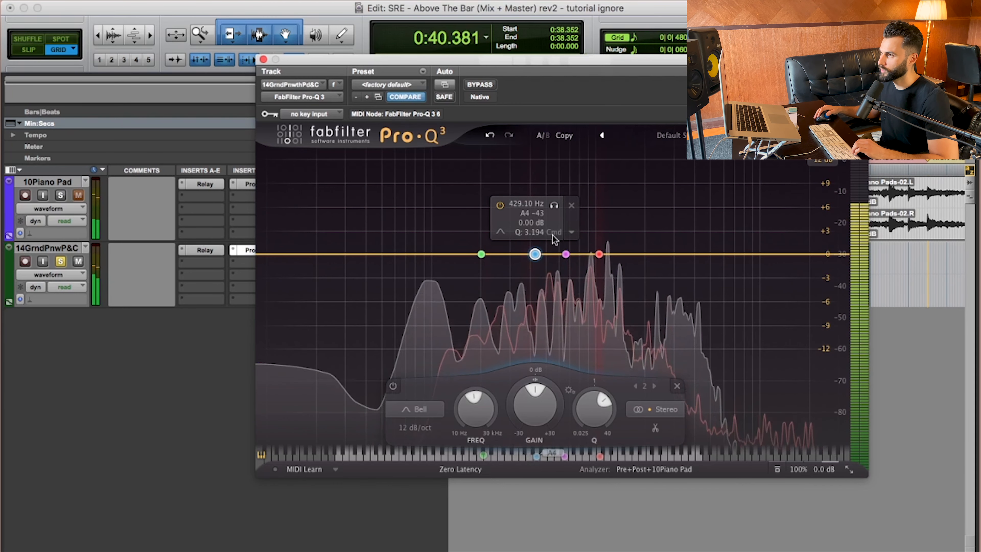
pyautogui.click(554, 206)
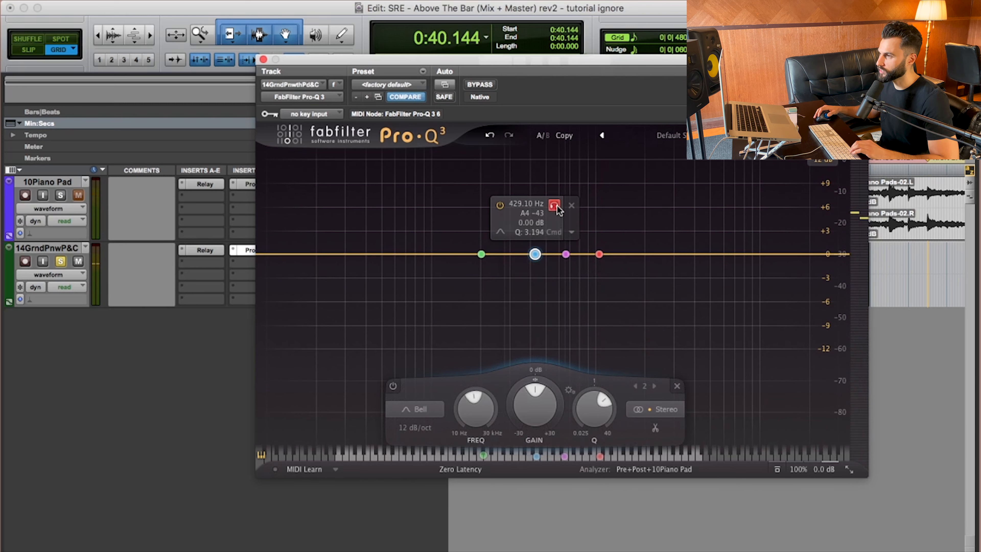
pyautogui.press('space')
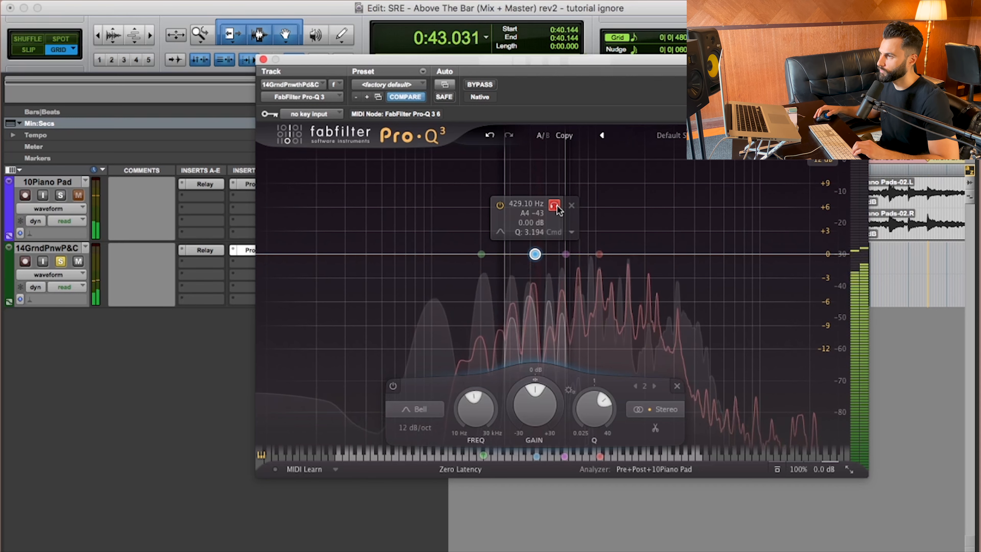
pyautogui.click(555, 207)
pyautogui.moveTo(592, 400); pyautogui.dragTo(588, 384)
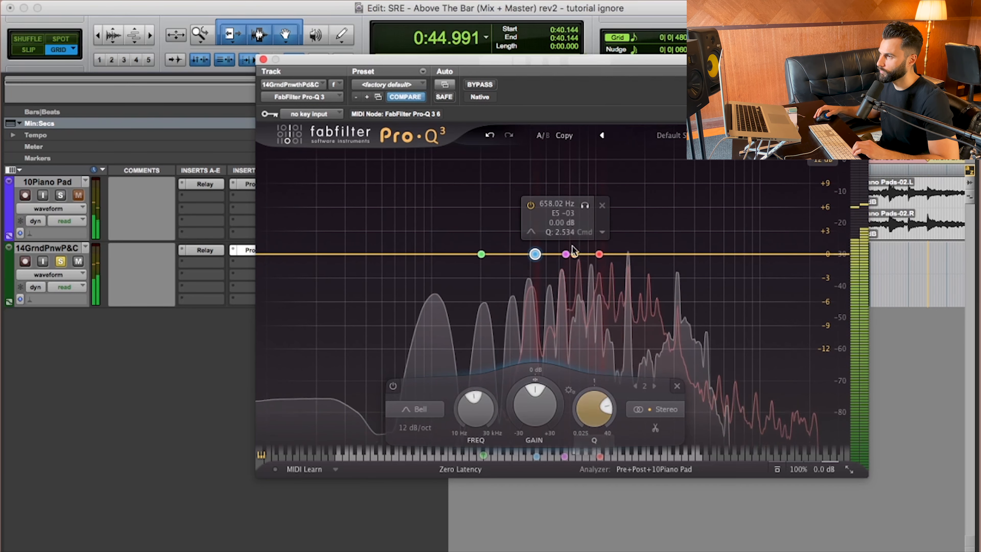
pyautogui.click(555, 205)
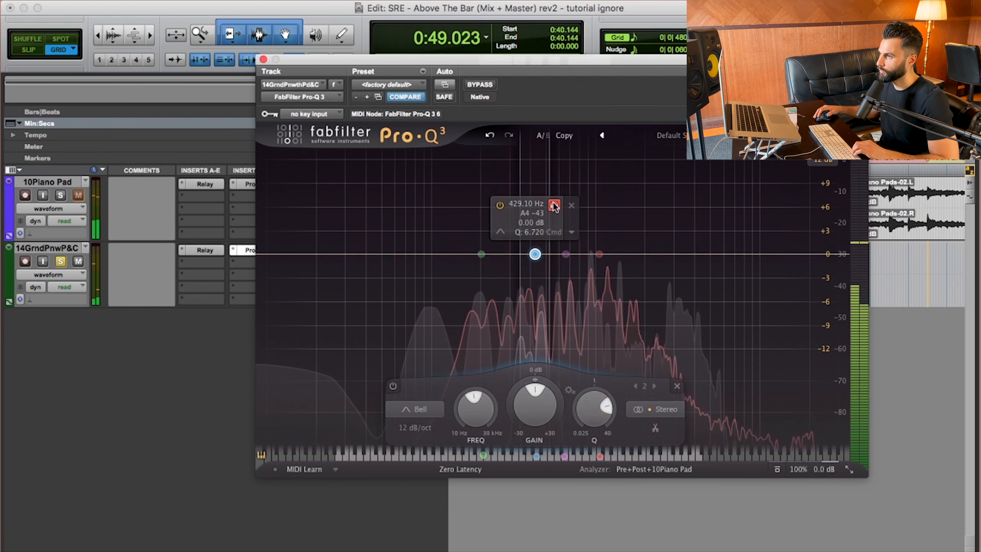
pyautogui.click(555, 205)
# Narrow the 658 Hz band's Q to 8.438 and audition the band in solo
pyautogui.click(566, 254)
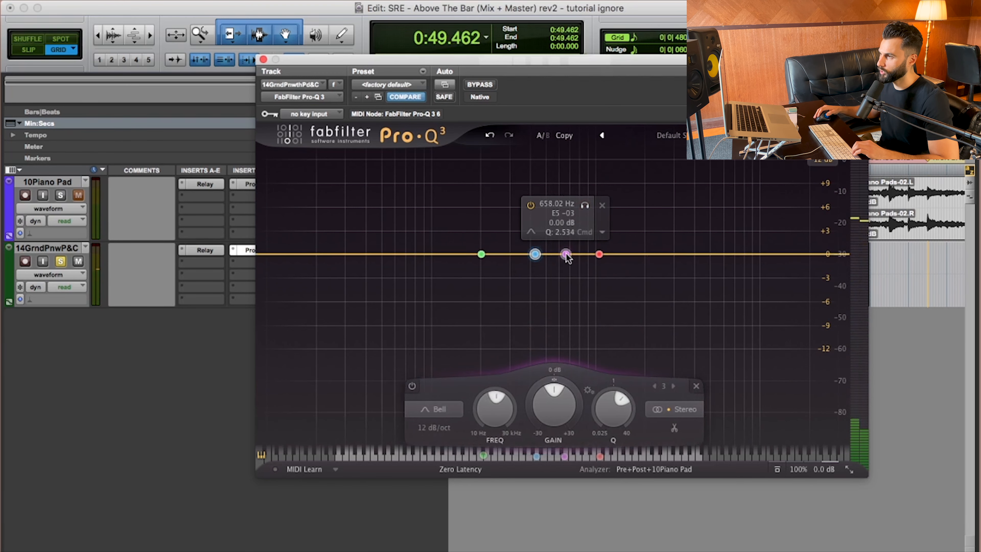
pyautogui.click(585, 206)
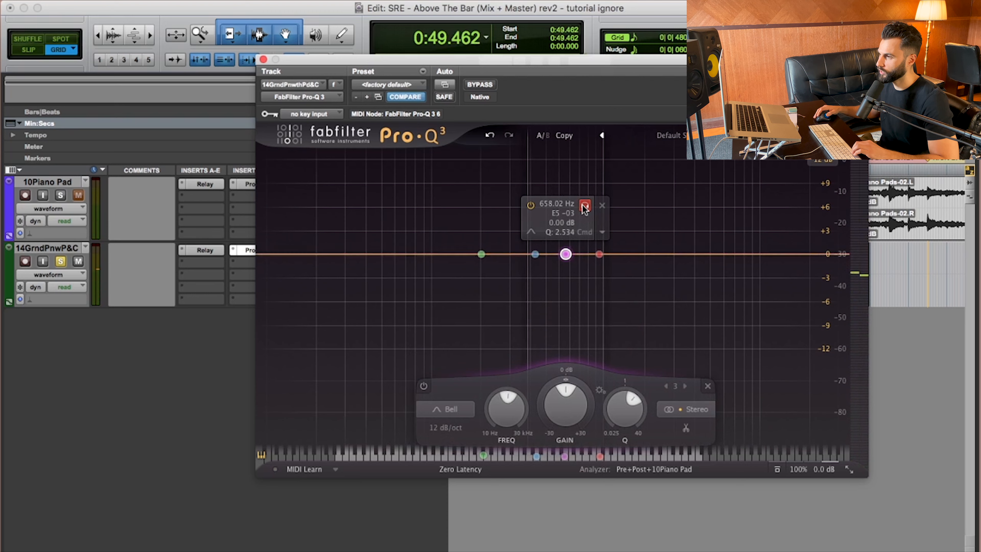
pyautogui.moveTo(622, 425); pyautogui.dragTo(616, 383)
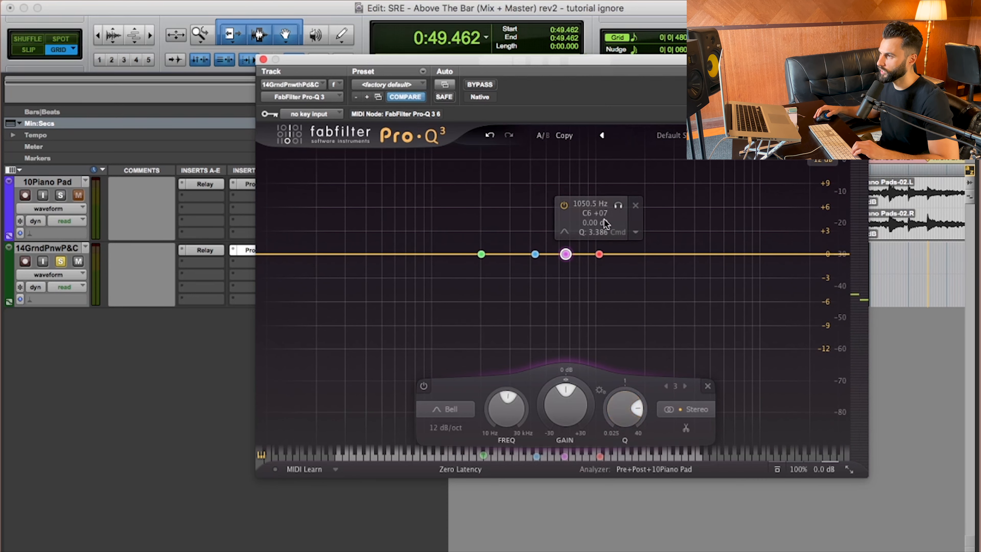
pyautogui.click(586, 206)
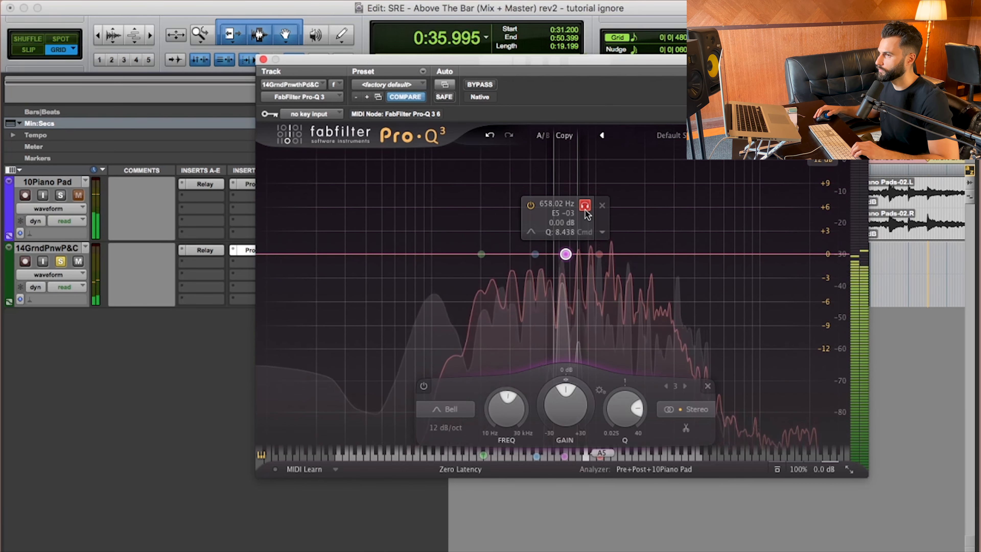
pyautogui.press('space')
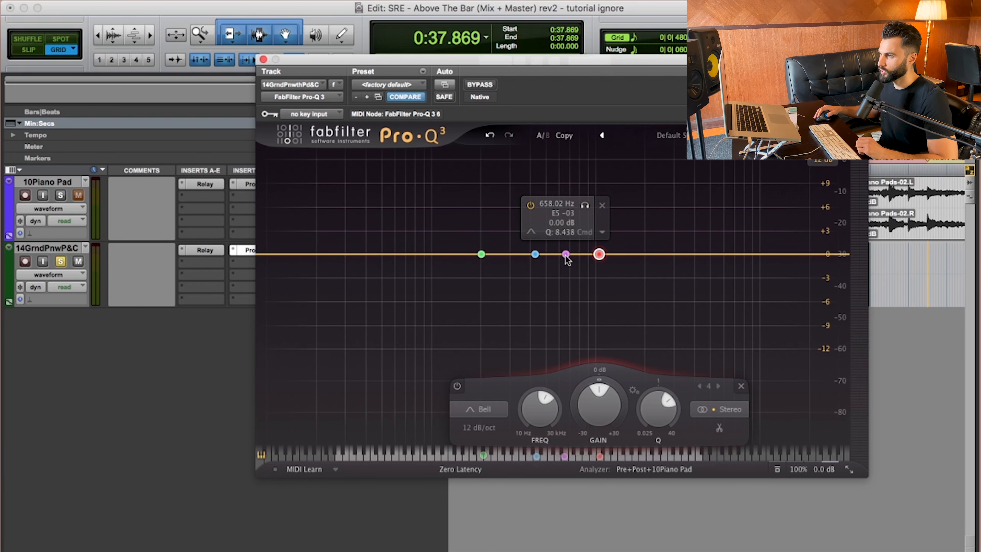
# Audition the 1050 Hz band in solo during playback and narrow its Q to 8.452
pyautogui.click(566, 254)
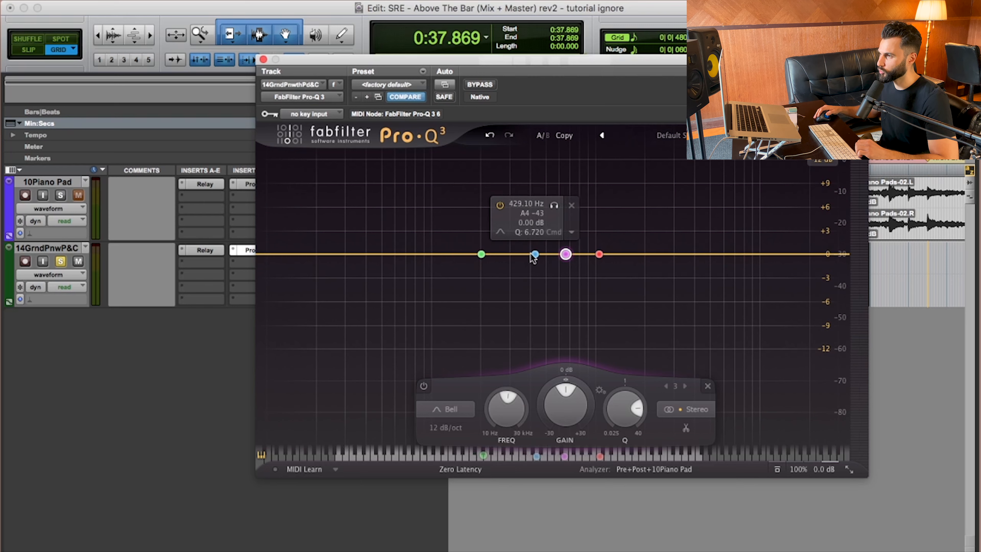
pyautogui.click(600, 255)
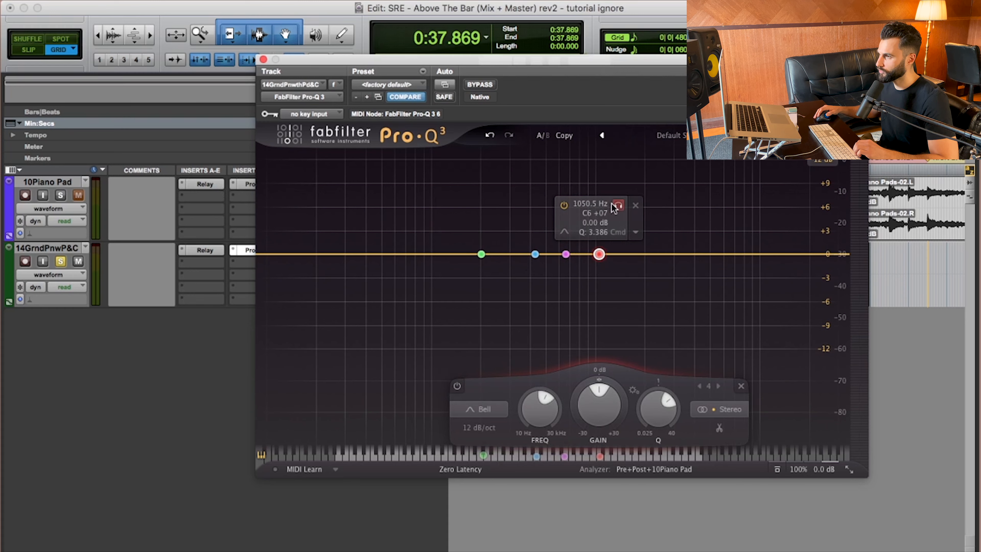
pyautogui.moveTo(618, 208); pyautogui.dragTo(619, 212)
pyautogui.press('space')
pyautogui.press('space')
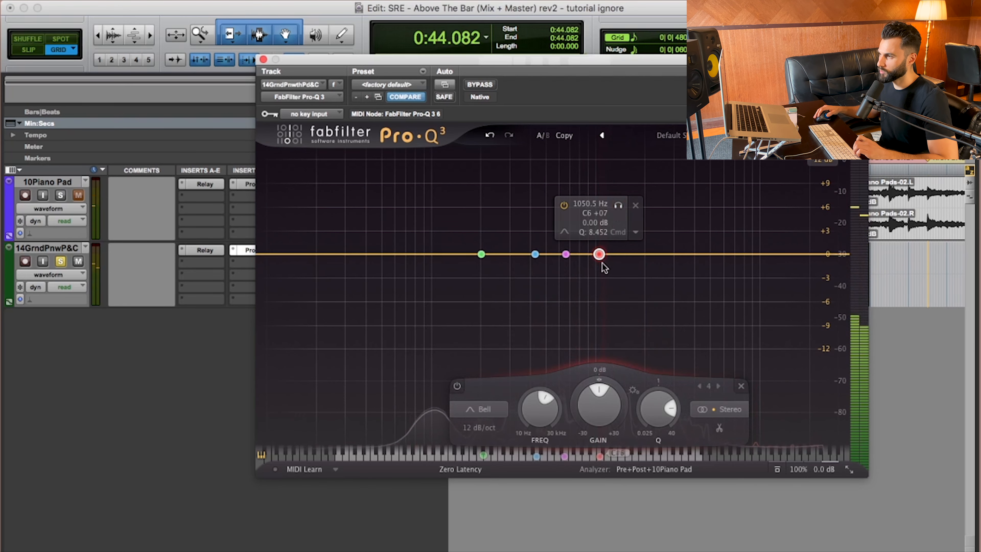
# Slightly boost the 429 Hz and 1050 Hz bands and slightly cut the 658 Hz band on the grand piano equalizer
pyautogui.moveTo(535, 254); pyautogui.dragTo(537, 248)
pyautogui.moveTo(566, 254); pyautogui.dragTo(565, 258)
pyautogui.moveTo(599, 254); pyautogui.dragTo(598, 245)
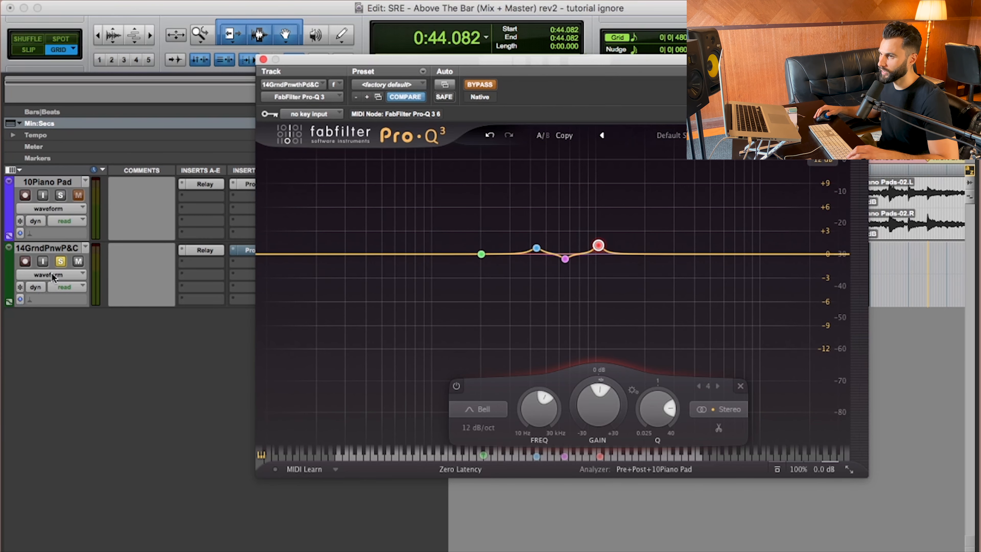
# Solo the piano pad and narrow its Pro-Q 3 bands at 222, 430 and 929 Hz to Q 5.820, 5.402 and 8.457
pyautogui.click(60, 263)
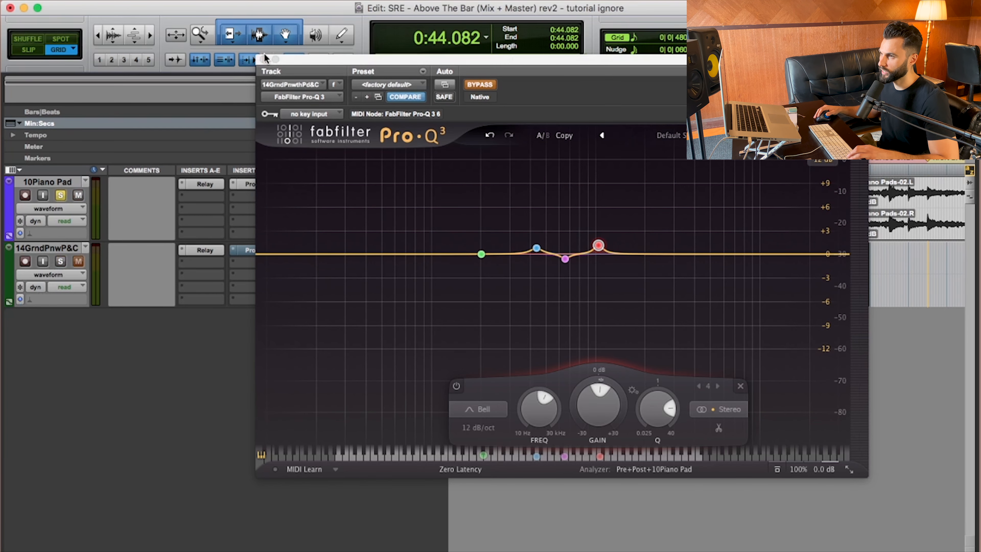
pyautogui.click(265, 59)
pyautogui.click(258, 185)
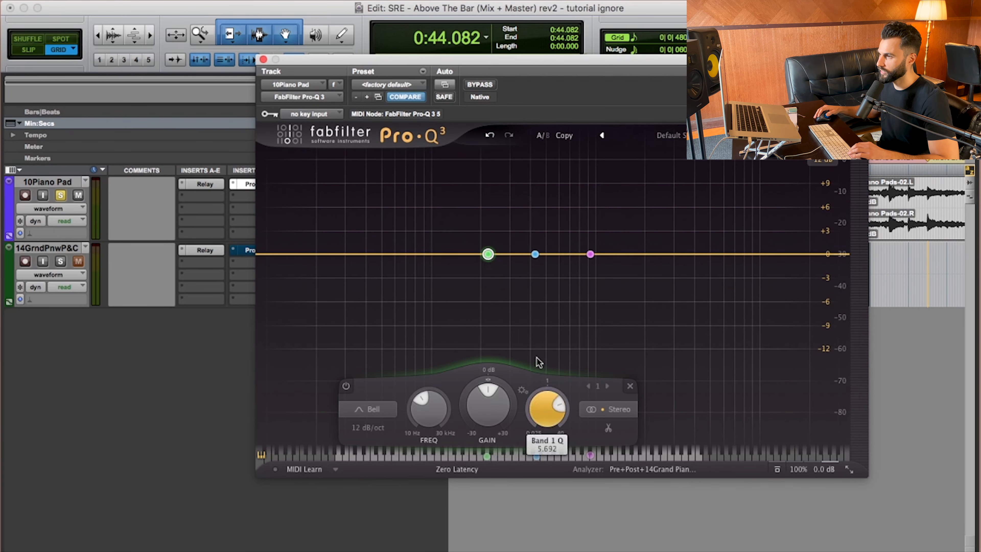
pyautogui.click(535, 254)
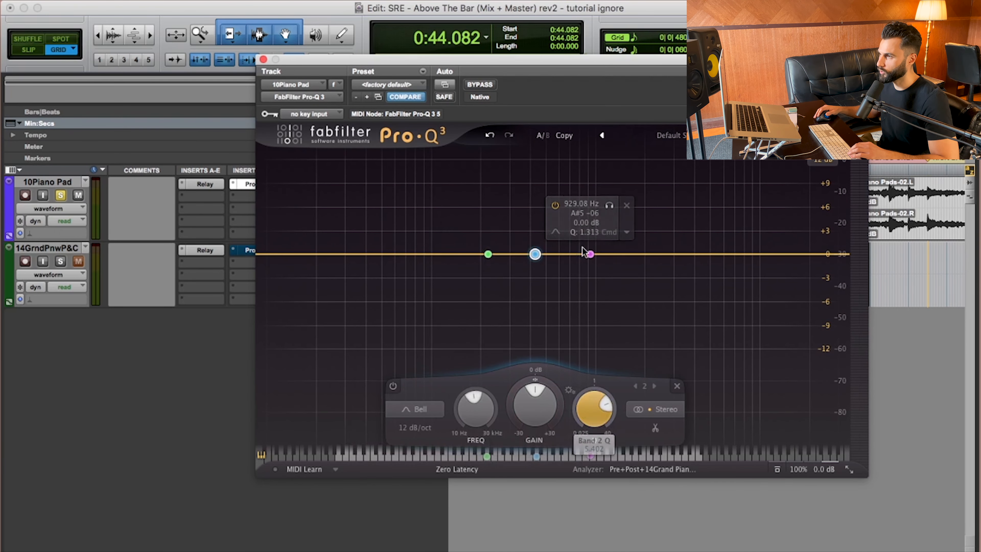
pyautogui.click(590, 254)
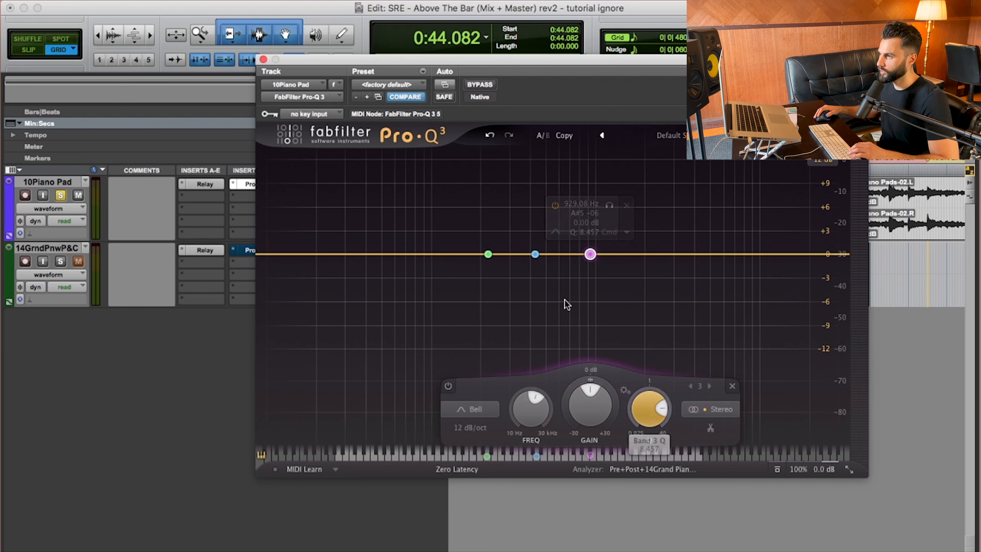
# Audition the piano pad's 222 Hz band in solo during playback
pyautogui.click(488, 254)
pyautogui.click(508, 205)
pyautogui.press('space')
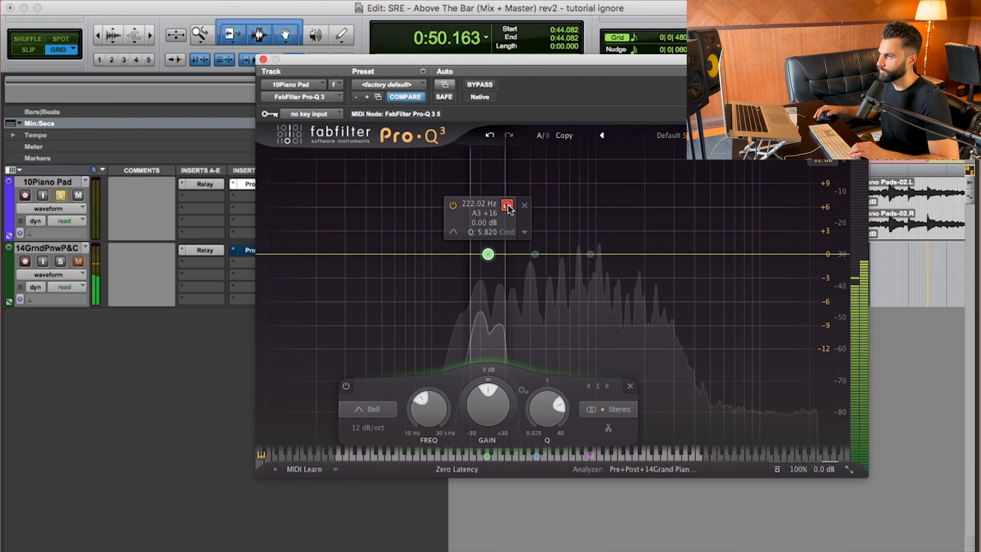
pyautogui.click(508, 206)
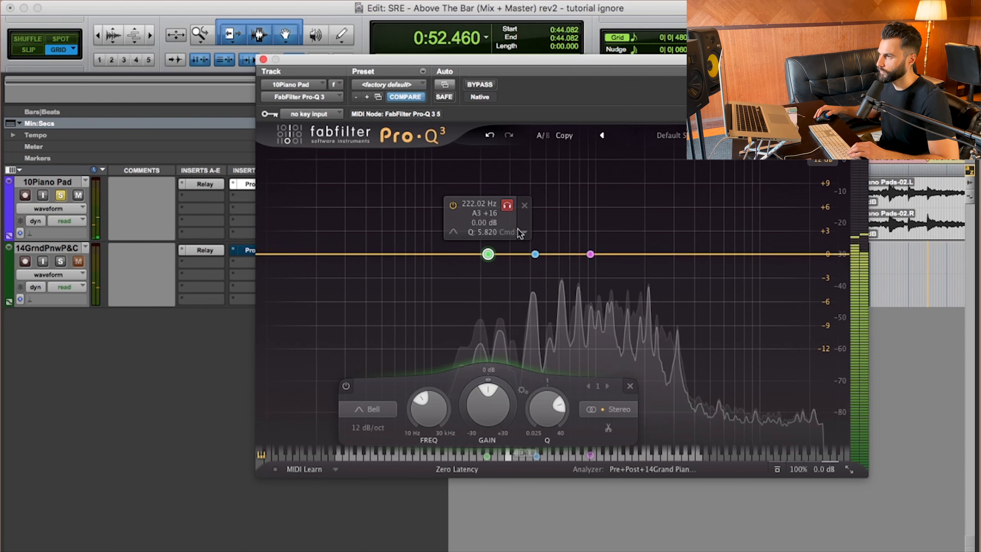
pyautogui.press('space')
# Audition the piano pad's 430 Hz band in solo during playback
pyautogui.click(535, 254)
pyautogui.click(554, 205)
pyautogui.press('space')
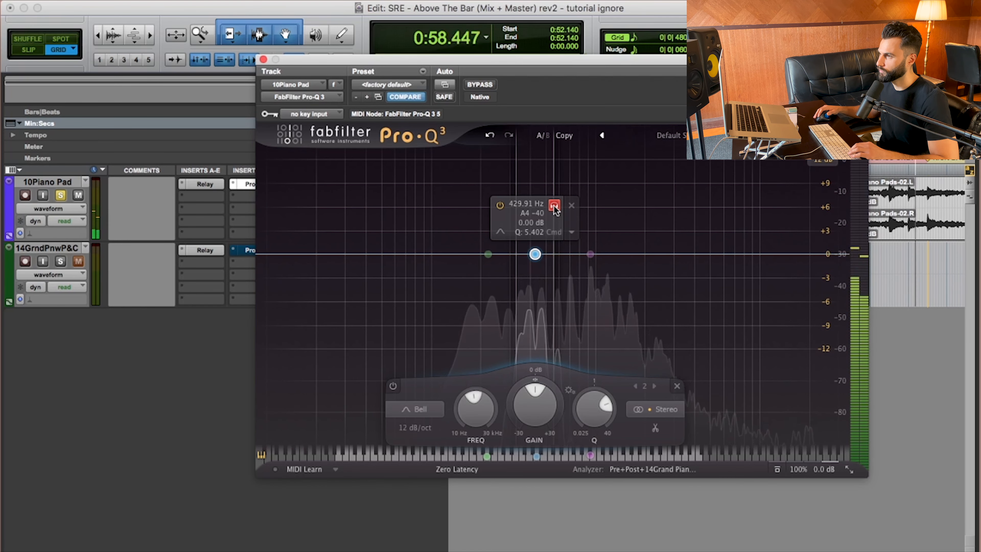
pyautogui.click(555, 206)
# Audition the piano pad's 929 Hz band in solo during playback
pyautogui.moveTo(590, 254)
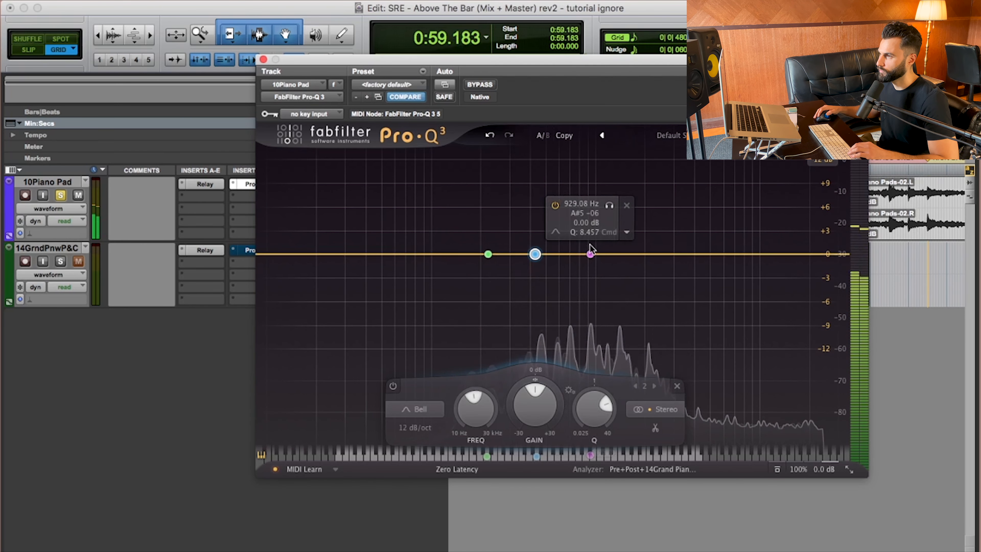
pyautogui.click(610, 205)
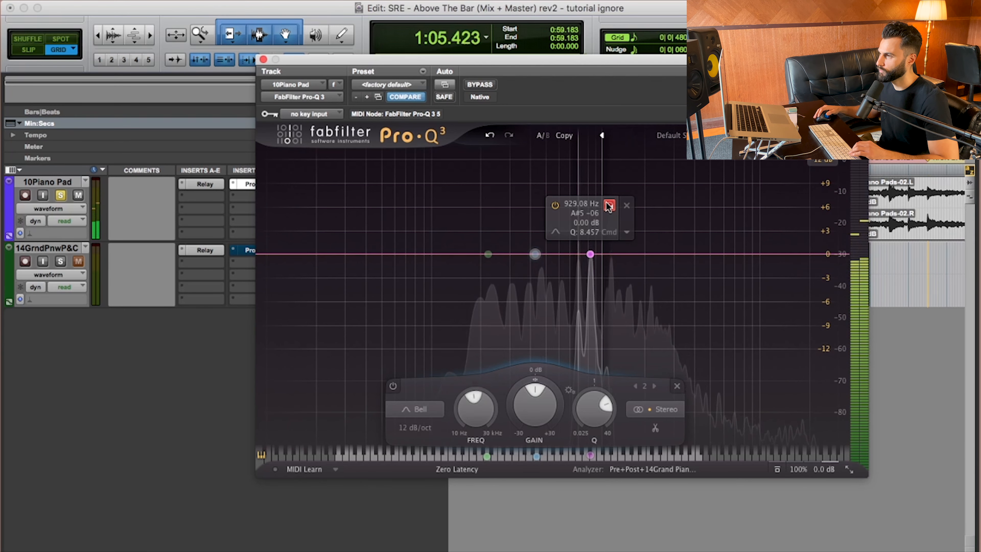
pyautogui.click(610, 206)
# Open the grand piano's Pro-Q 3 as well and arrange both equalizer windows side by side
pyautogui.moveTo(425, 60); pyautogui.dragTo(510, 64)
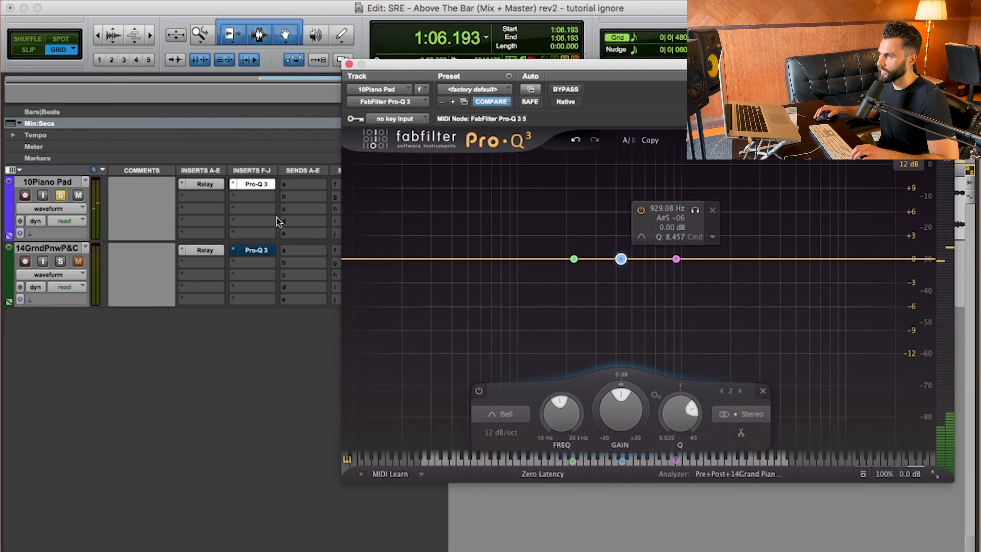
pyautogui.click(262, 254)
pyautogui.click(262, 254)
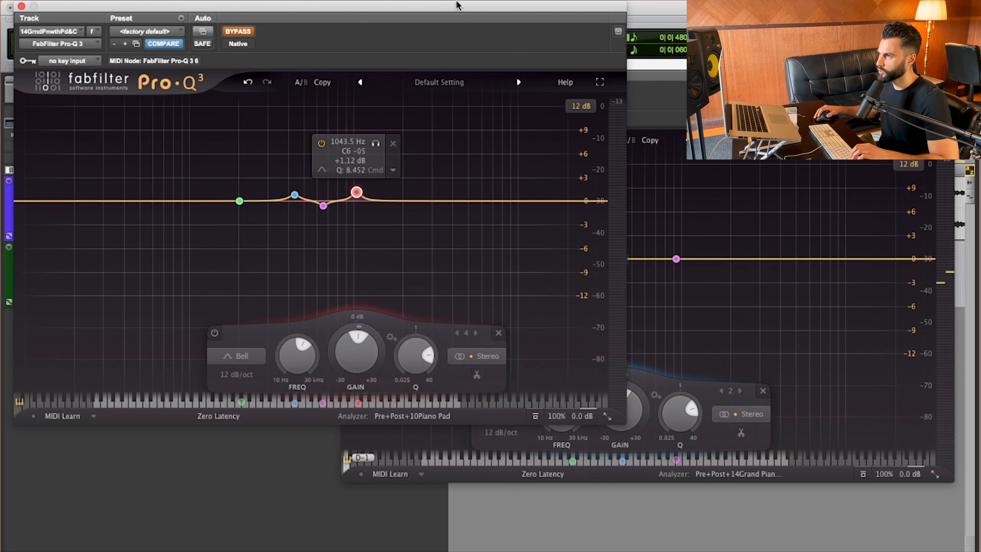
pyautogui.moveTo(457, 3); pyautogui.dragTo(450, 61)
# Compare the frequencies and gains of the matching bands in the grand piano and piano pad equalizers
pyautogui.moveTo(236, 263)
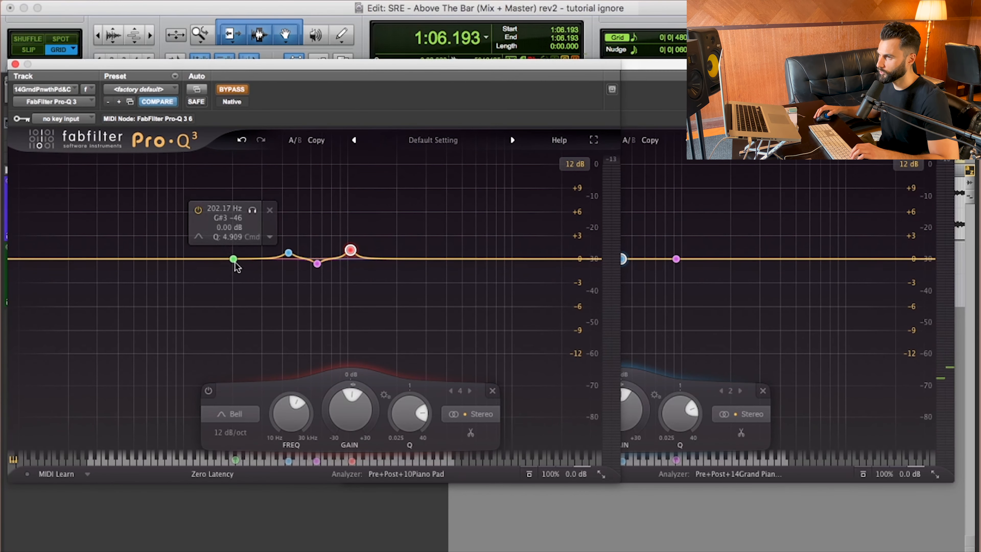
pyautogui.click(653, 64)
pyautogui.moveTo(574, 259)
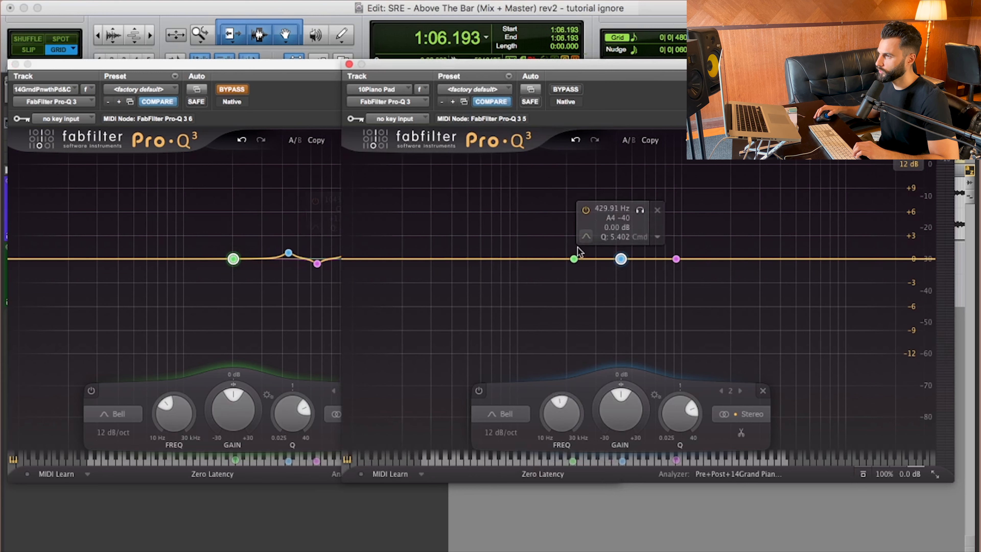
pyautogui.moveTo(286, 196)
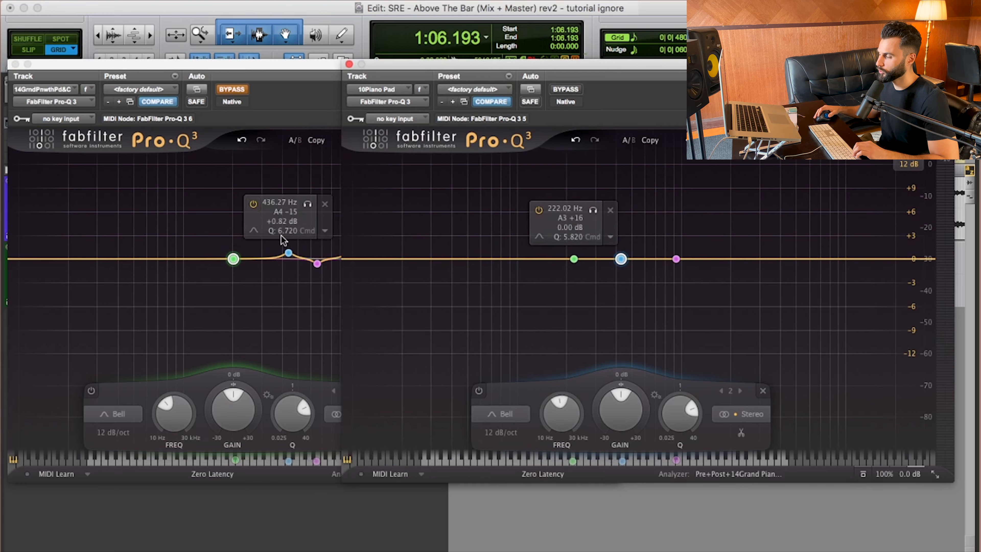
pyautogui.moveTo(646, 257)
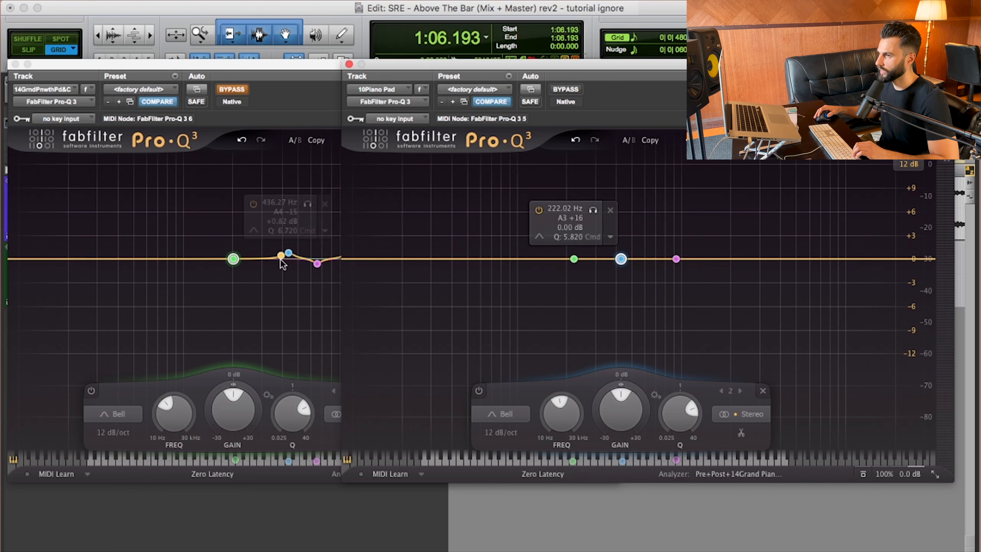
pyautogui.moveTo(319, 266)
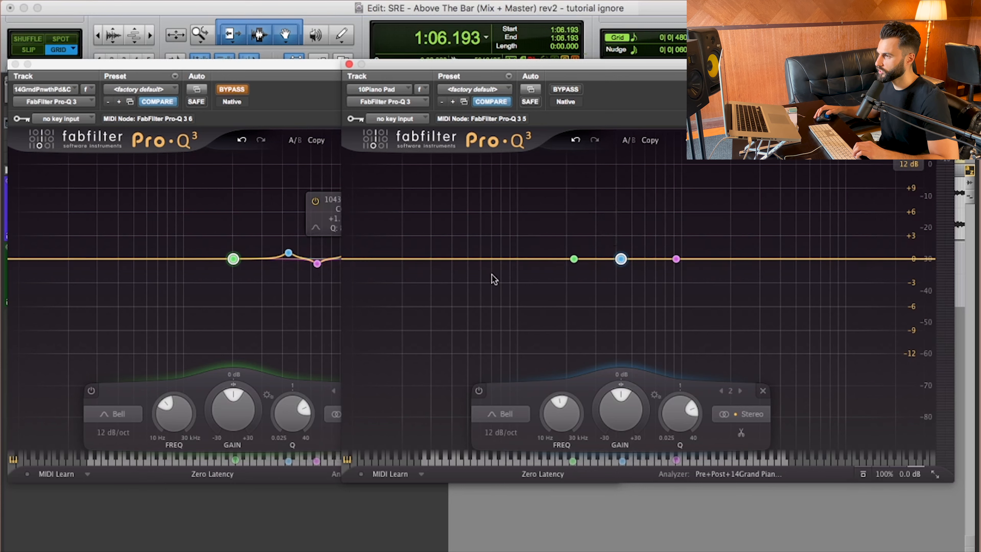
pyautogui.click(322, 67)
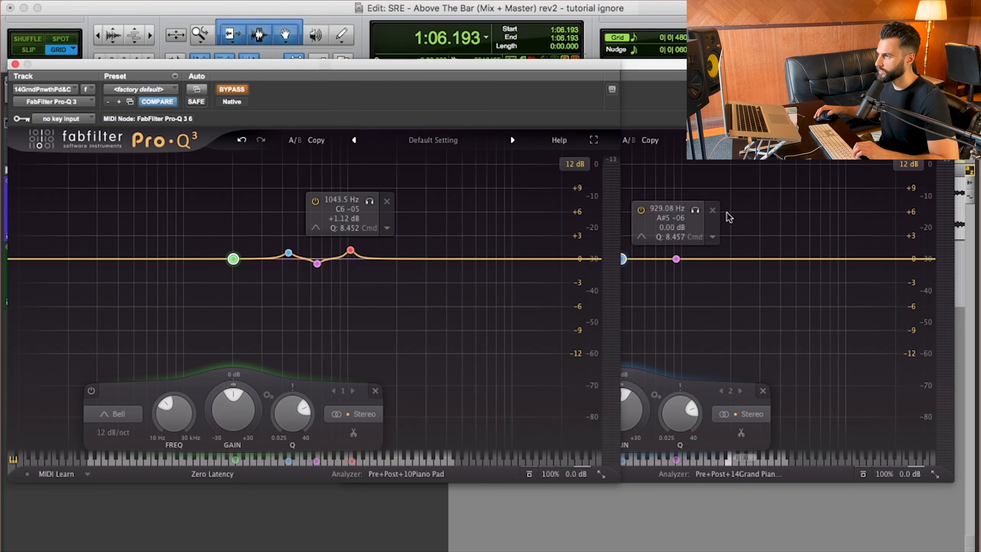
# On the piano pad's equalizer, slightly cut the 430 Hz band and boost the 222 Hz band to +0.73 dB
pyautogui.click(676, 263)
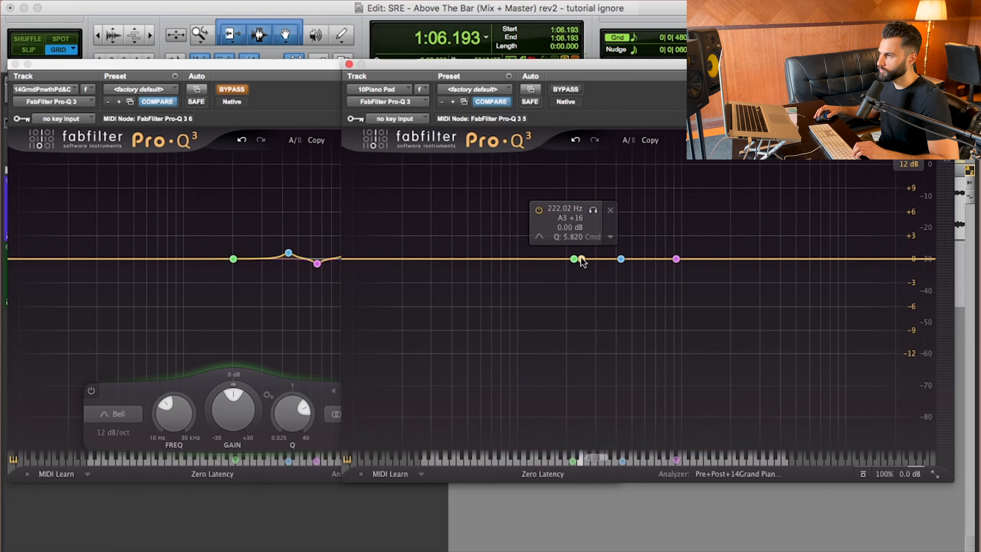
pyautogui.moveTo(621, 258); pyautogui.dragTo(621, 266)
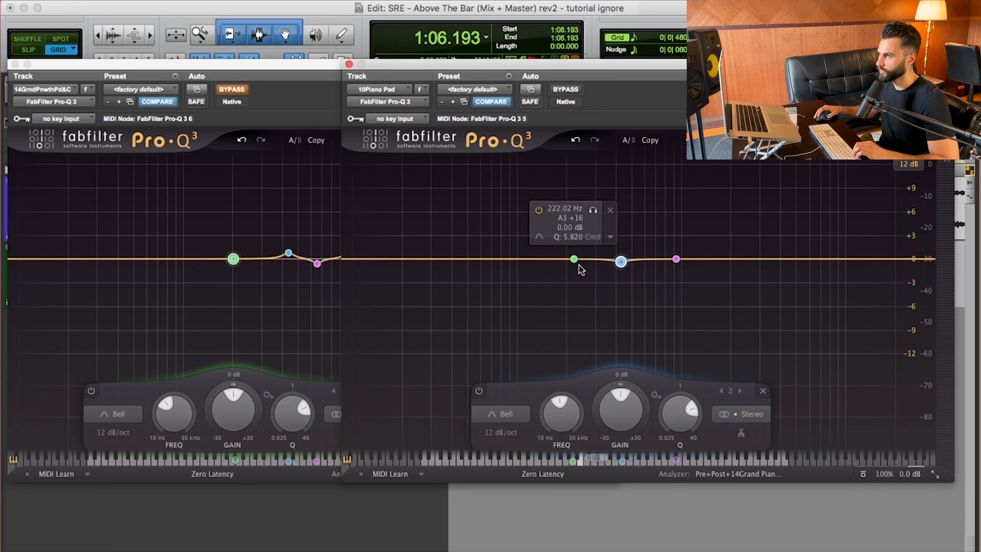
pyautogui.moveTo(574, 259); pyautogui.dragTo(576, 253)
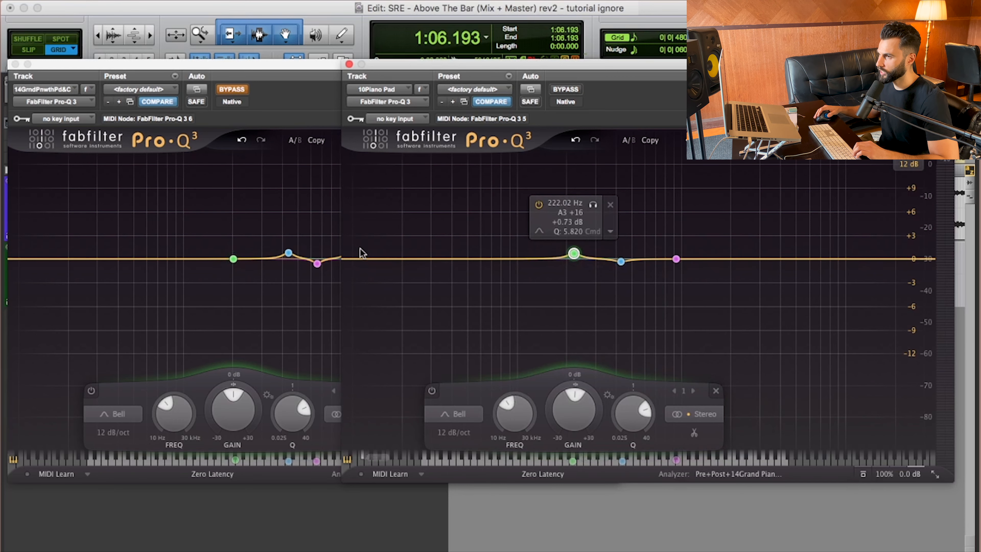
# Cut the grand piano's lowest band to -0.57 dB at about 200 Hz and slightly cut the piano pad's 929 Hz band
pyautogui.click(233, 258)
pyautogui.moveTo(233, 259); pyautogui.dragTo(233, 264)
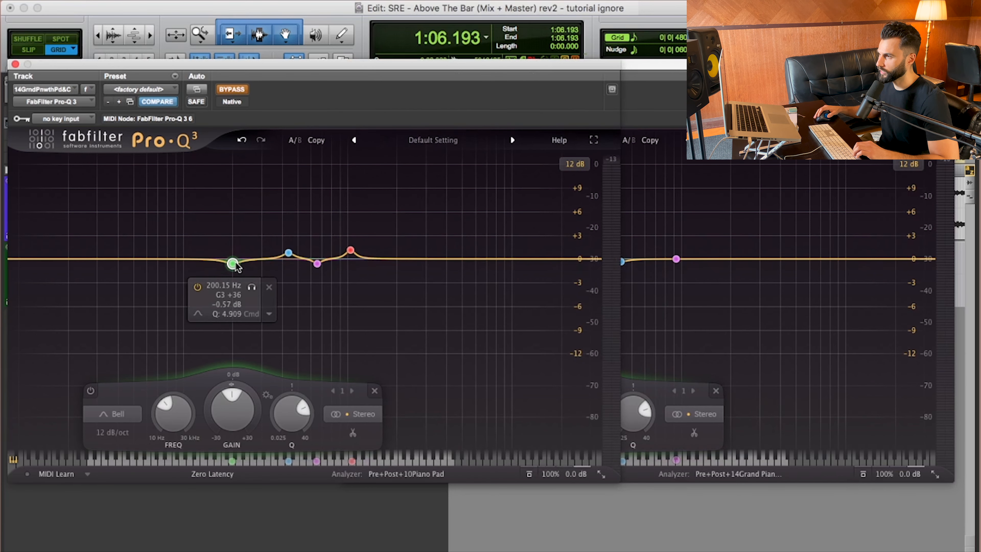
pyautogui.click(744, 236)
pyautogui.moveTo(563, 64); pyautogui.dragTo(615, 57)
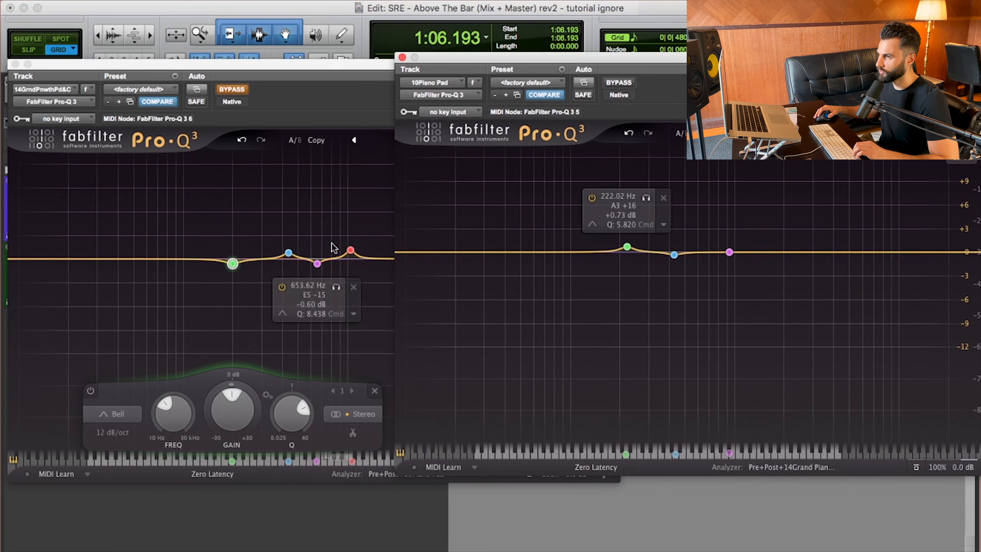
pyautogui.click(729, 253)
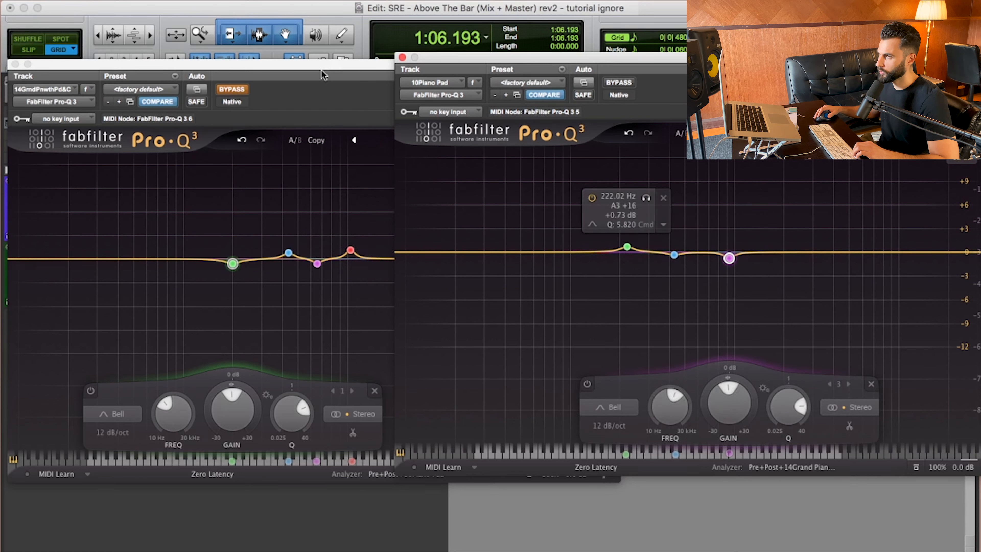
# Bypass the piano pad's equalizer and close both equalizer windows
pyautogui.click(220, 87)
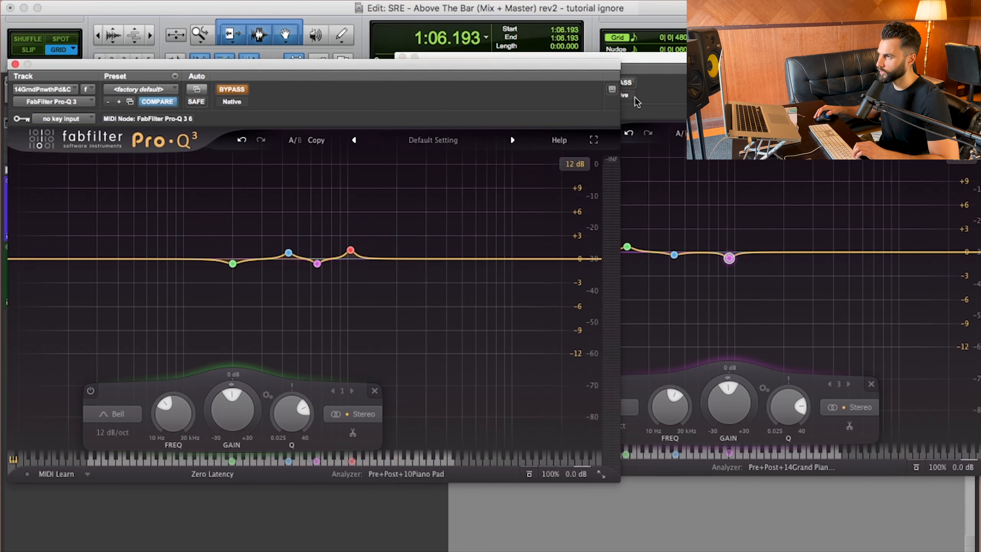
pyautogui.click(636, 83)
pyautogui.click(12, 63)
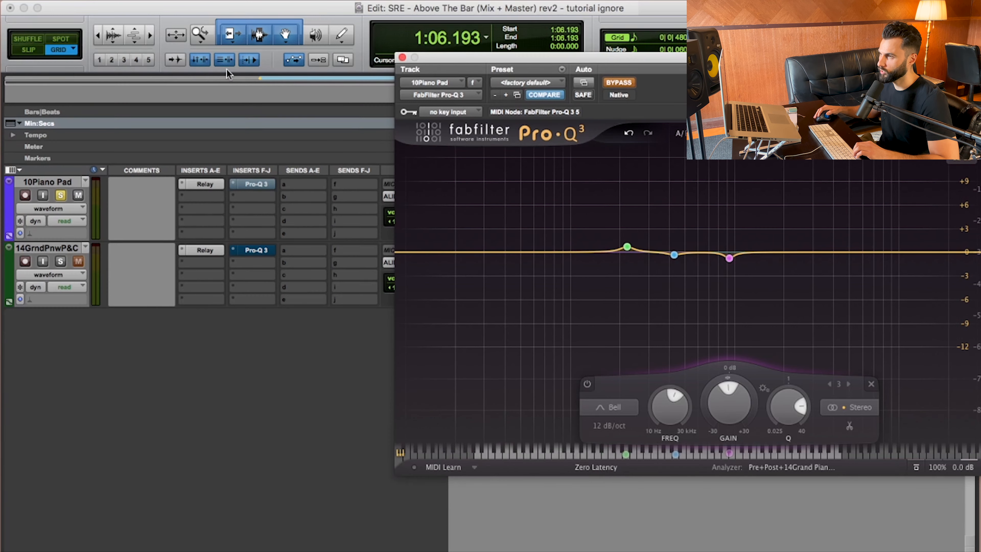
pyautogui.click(402, 58)
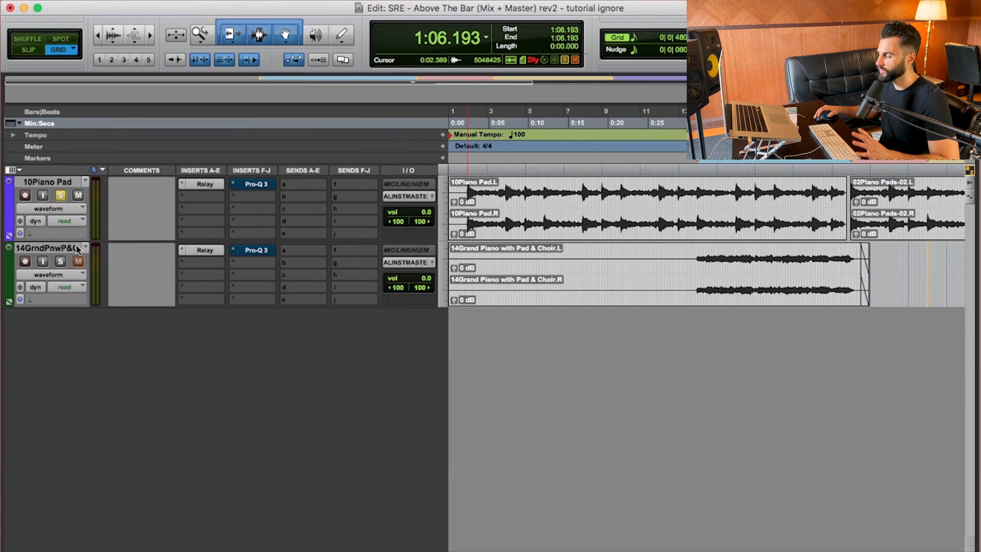
# Solo both piano tracks together and play them from 0:31.200 with the equalizers bypassed
pyautogui.click(748, 181)
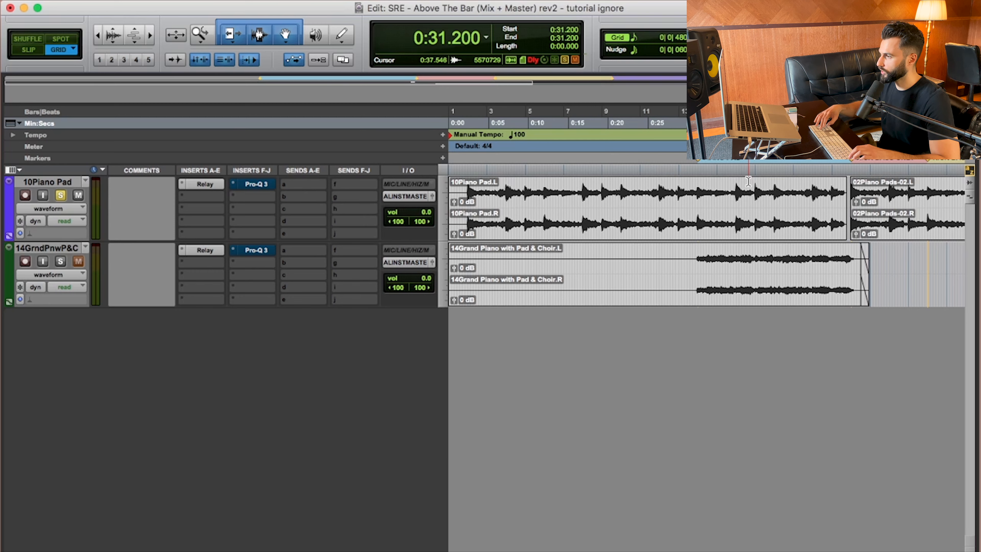
pyautogui.hotkey('shift', 'Tab')
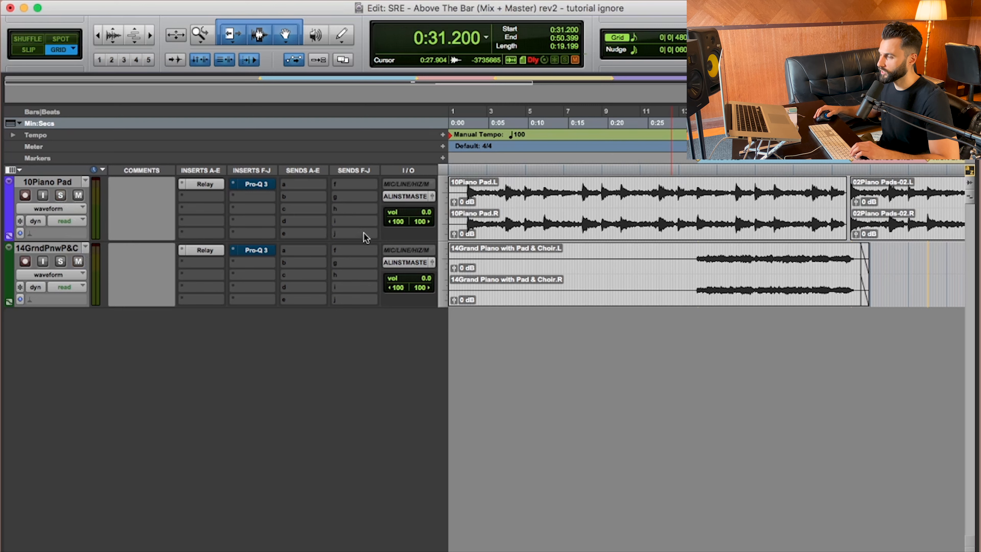
pyautogui.hotkey('shift', 's')
pyautogui.press('space')
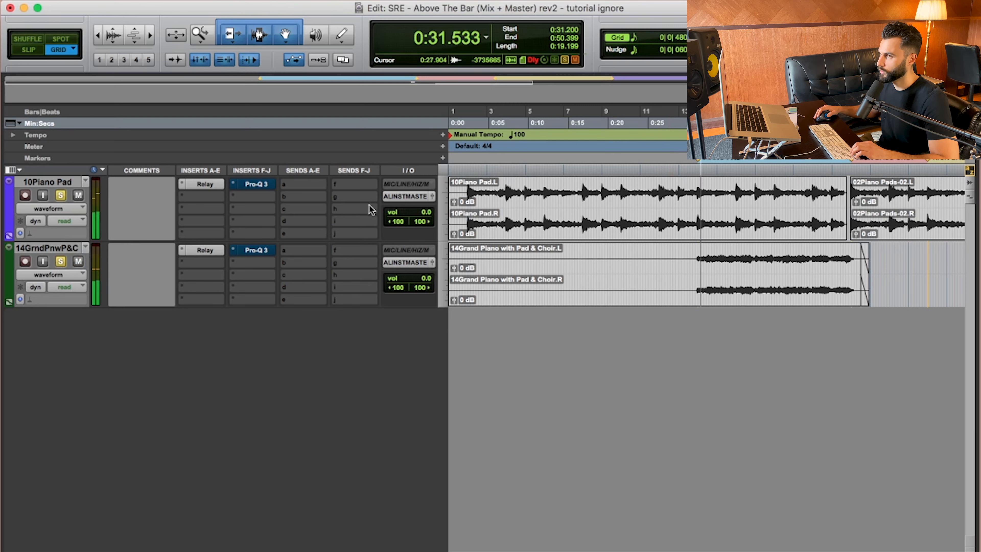
# Mute the piano pad and the grand piano in turn during playback to compare the layers, and stop playback
pyautogui.click(79, 196)
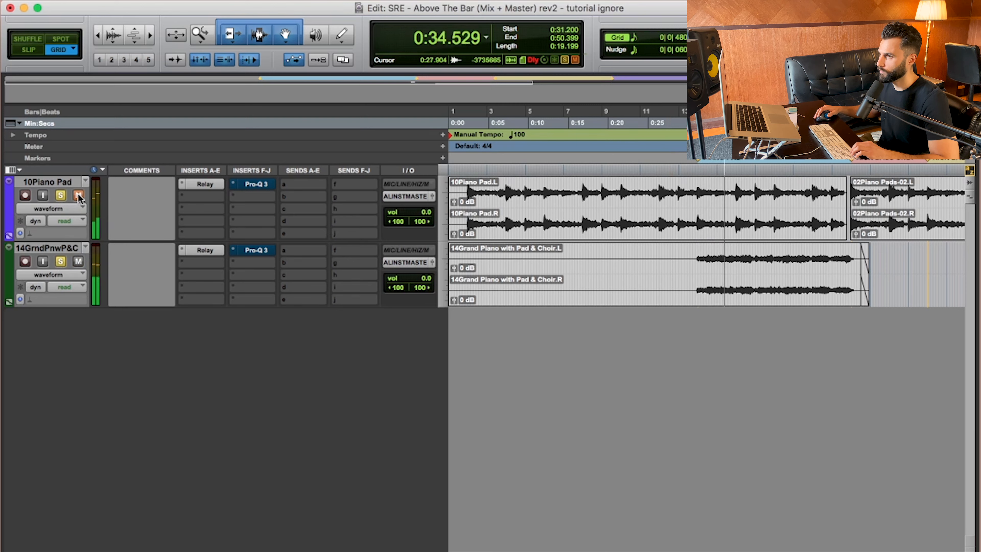
pyautogui.click(79, 262)
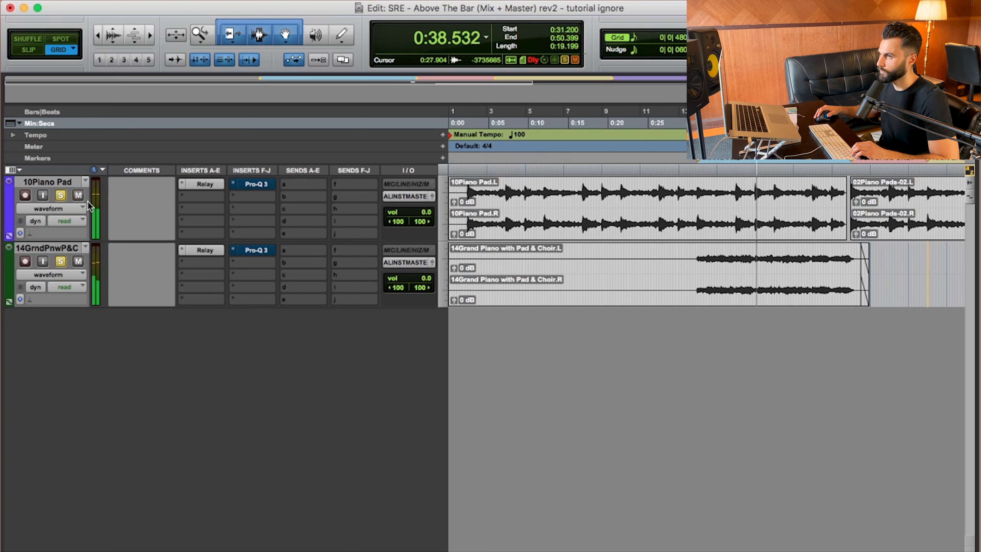
pyautogui.press('space')
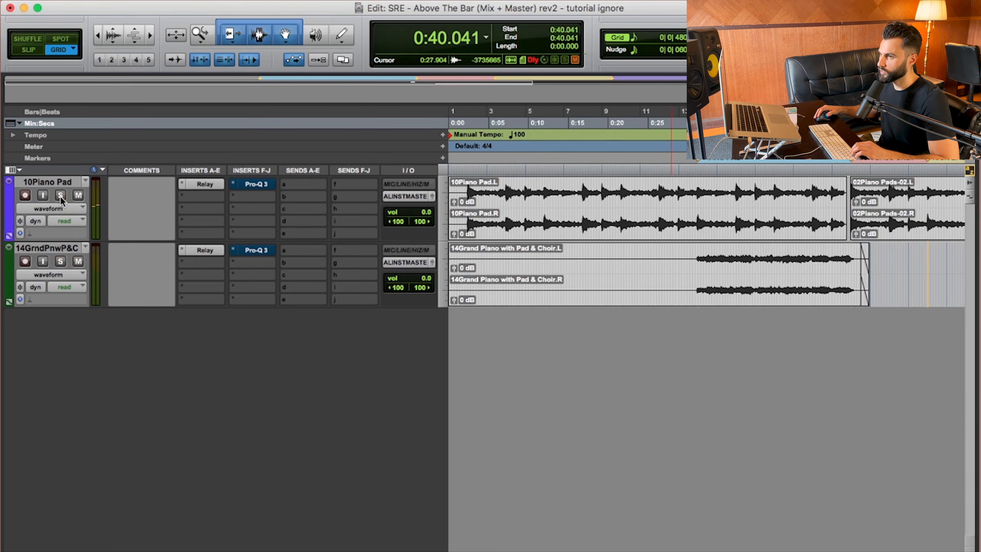
# Review the band curve in the piano pad's Pro-Q 3 and close its window
pyautogui.click(257, 185)
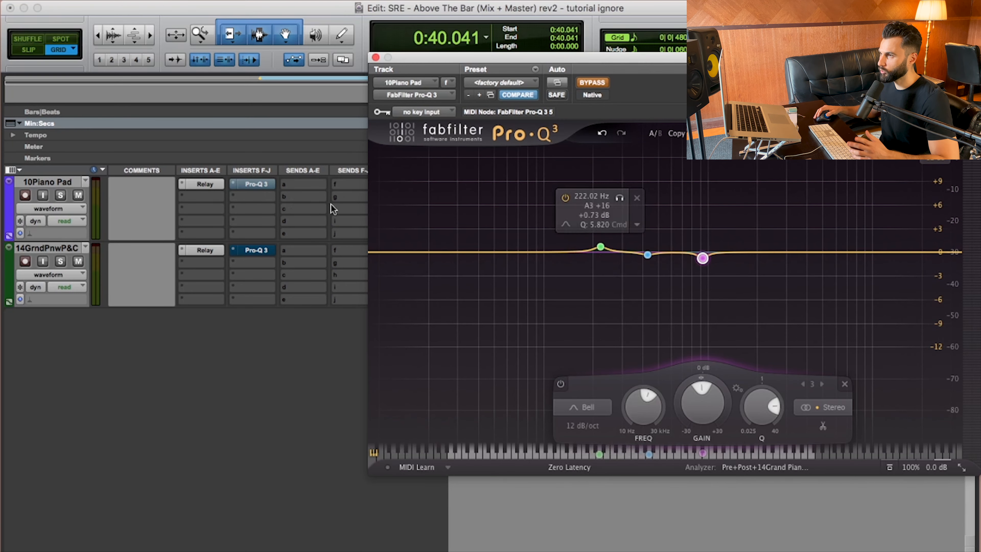
pyautogui.click(376, 58)
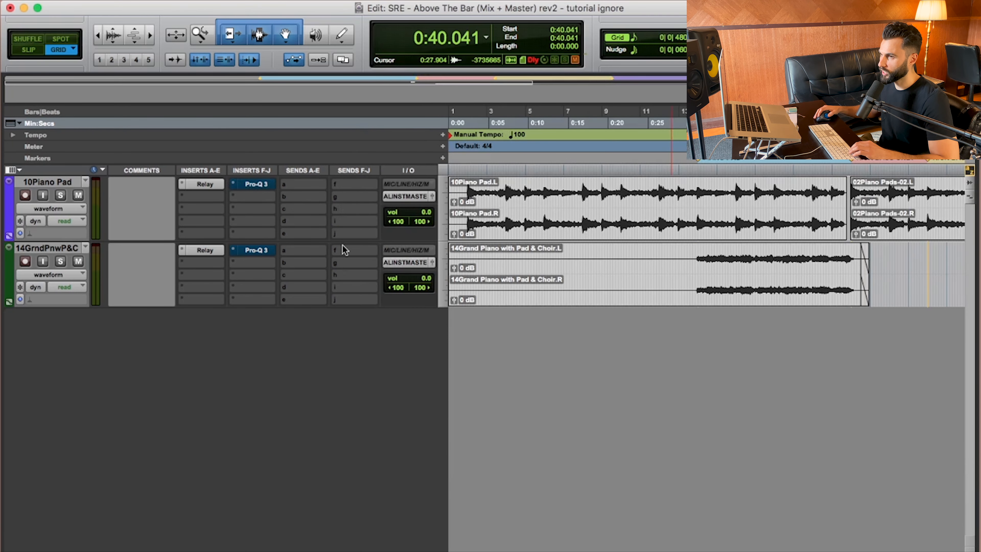
# Add a send on the piano pad track to stereo Bus 63-64 and set its level to 0.0 dB
pyautogui.click(352, 187)
pyautogui.moveTo(370, 196)
pyautogui.moveTo(491, 199)
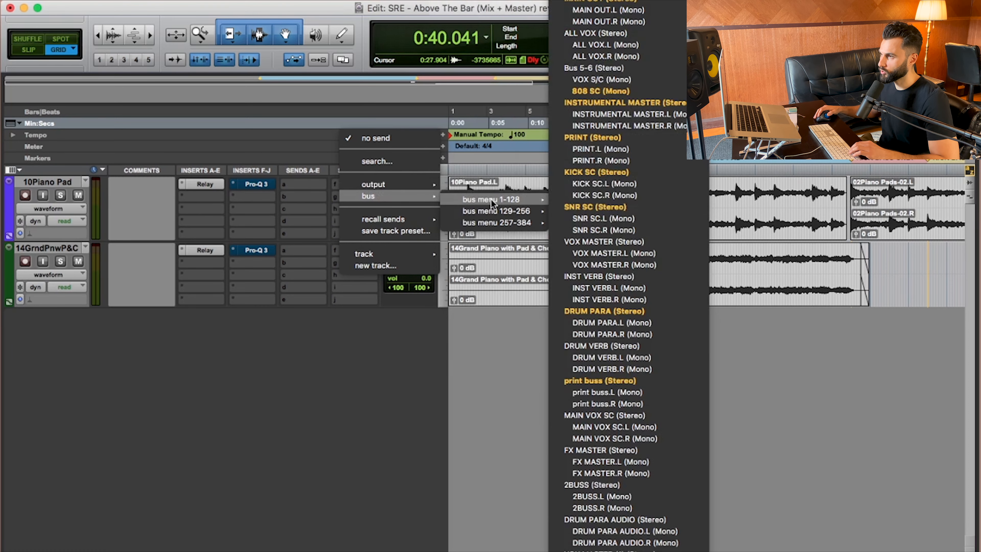
pyautogui.scroll(-15, 650, 527)
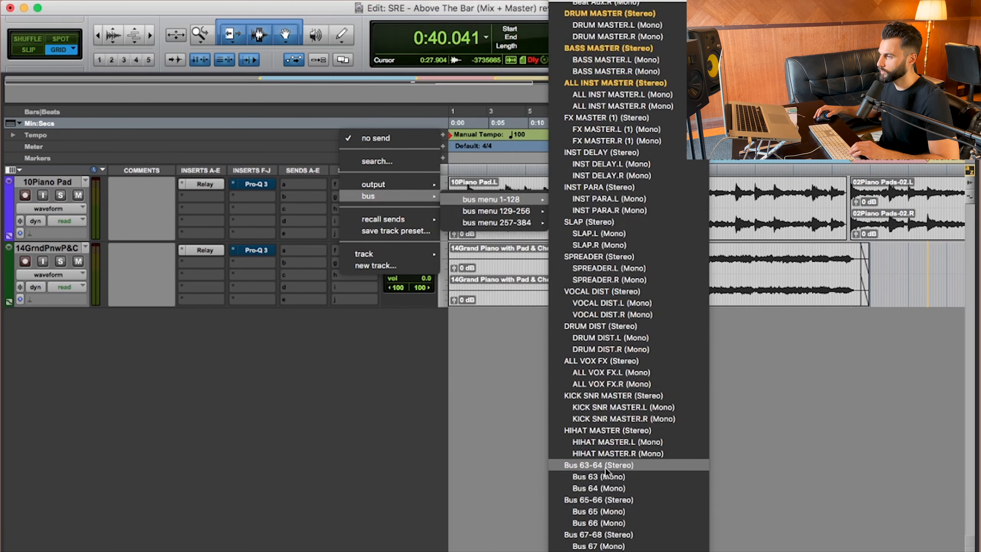
pyautogui.click(606, 466)
pyautogui.keyDown('alt'); pyautogui.click(480, 365); pyautogui.keyUp('alt')
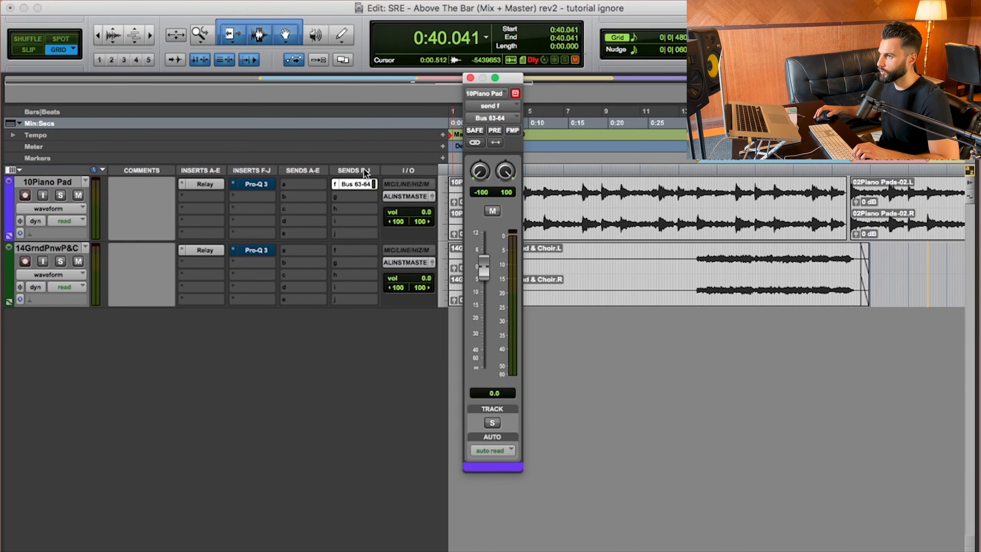
# Rename the piano pad's send bus to PIANO PAD SC
pyautogui.rightClick(363, 189)
pyautogui.click(389, 232)
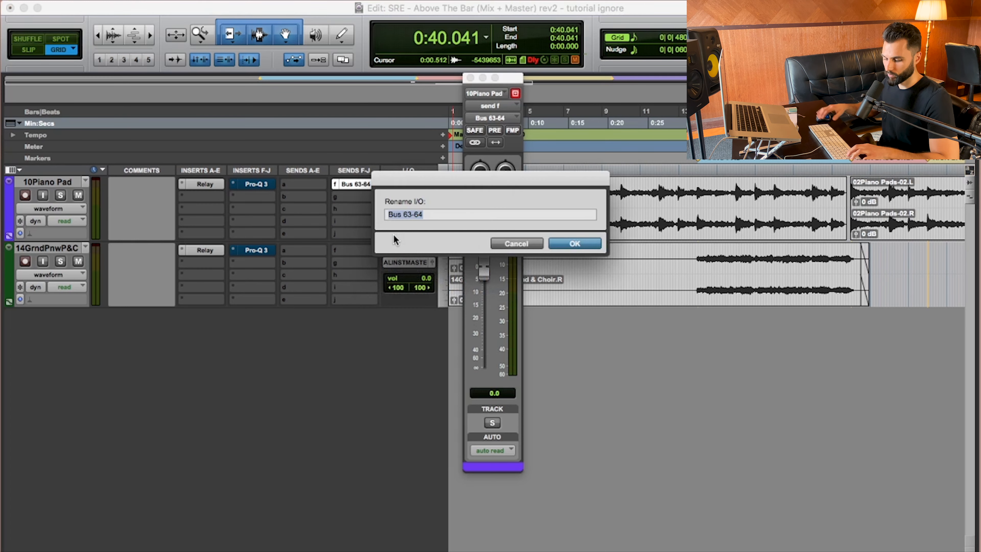
pyautogui.write('PIANO PAD SC')
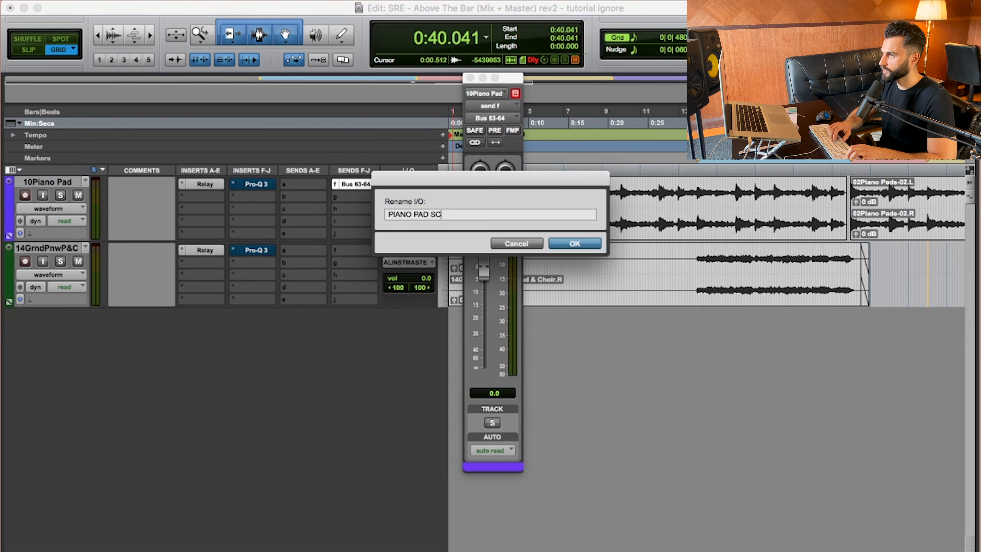
pyautogui.press('Return')
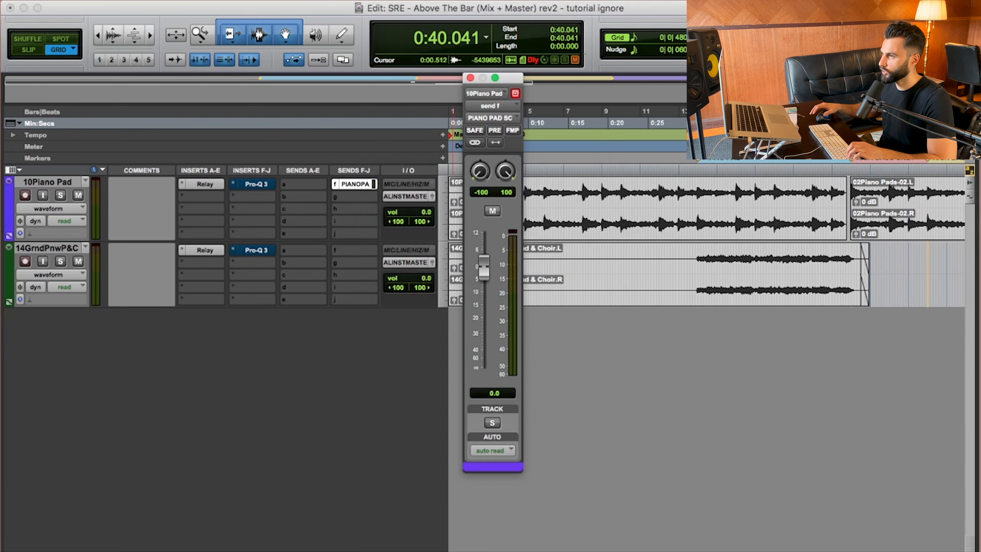
# Add a send on the grand piano track to stereo Bus 65-66
pyautogui.click(356, 250)
pyautogui.moveTo(386, 263)
pyautogui.moveTo(502, 266)
pyautogui.scroll(-15, 605, 257)
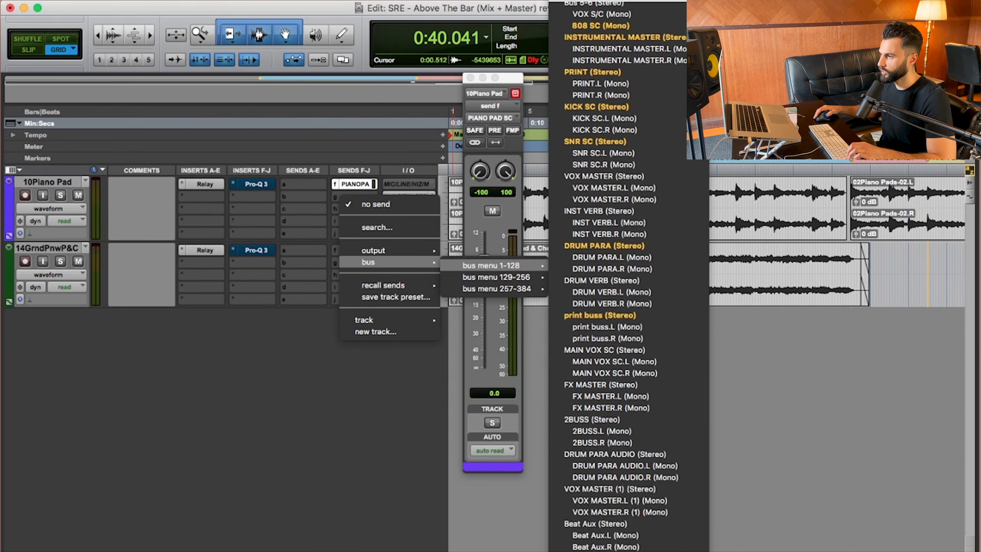
pyautogui.scroll(-5, 618, 463)
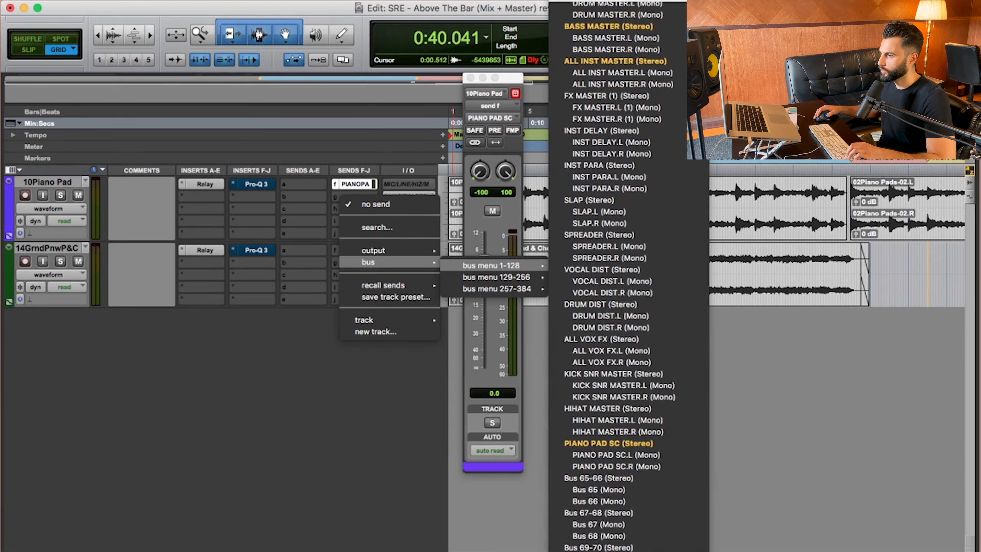
pyautogui.click(615, 466)
# Rename the grand piano's send bus to STRINGS SC
pyautogui.rightClick(364, 250)
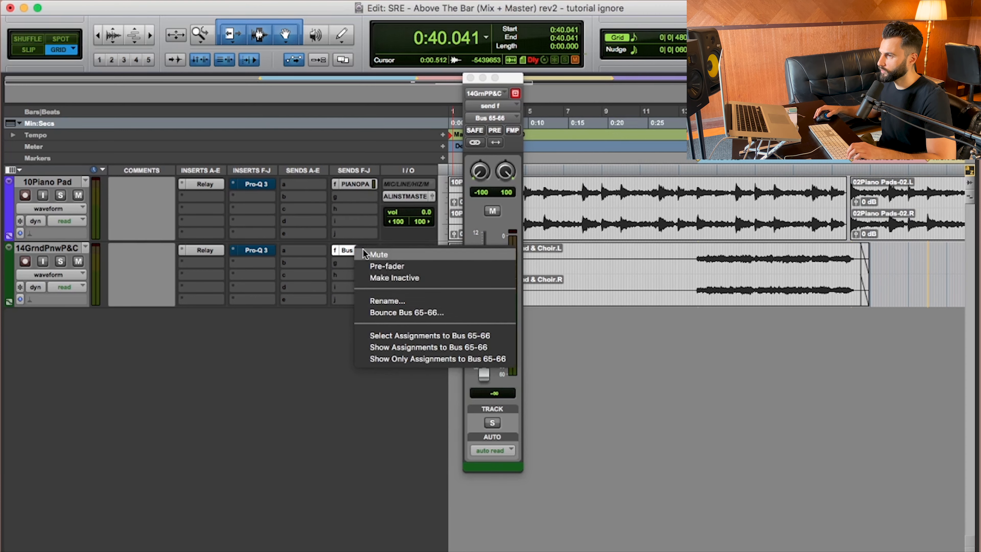
pyautogui.click(388, 302)
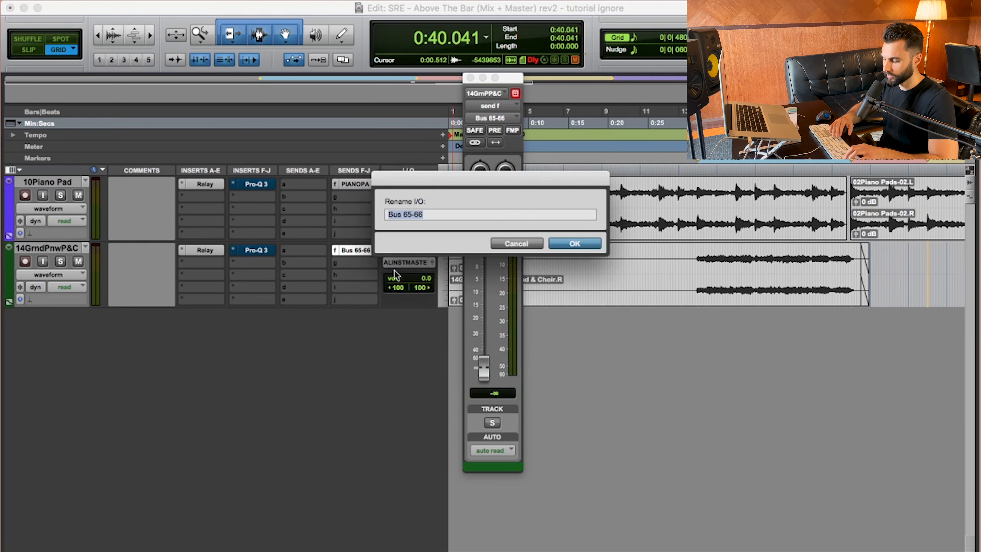
pyautogui.write('STRINGS SC')
pyautogui.press('Return')
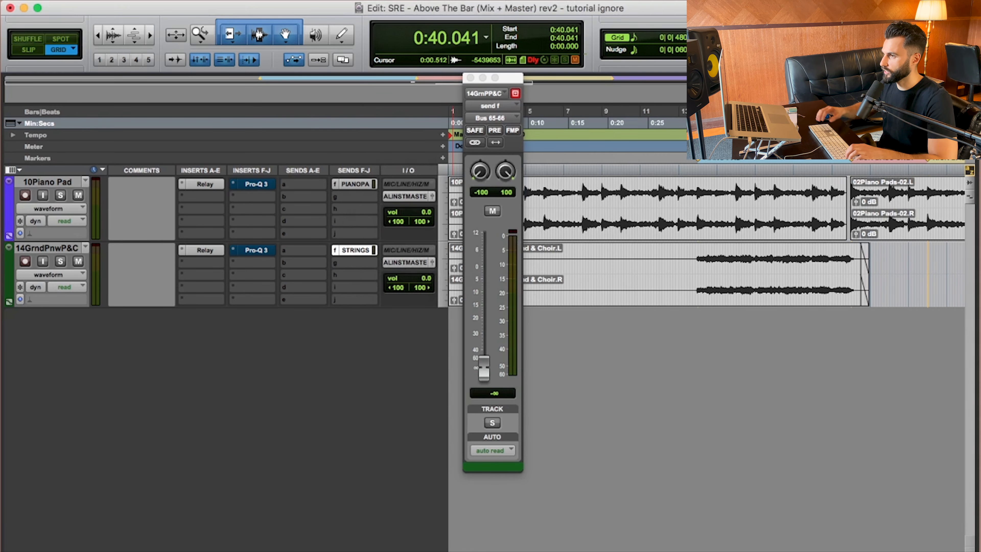
# Set the grand piano and piano pad sends to pre-fader and close the send window
pyautogui.click(495, 131)
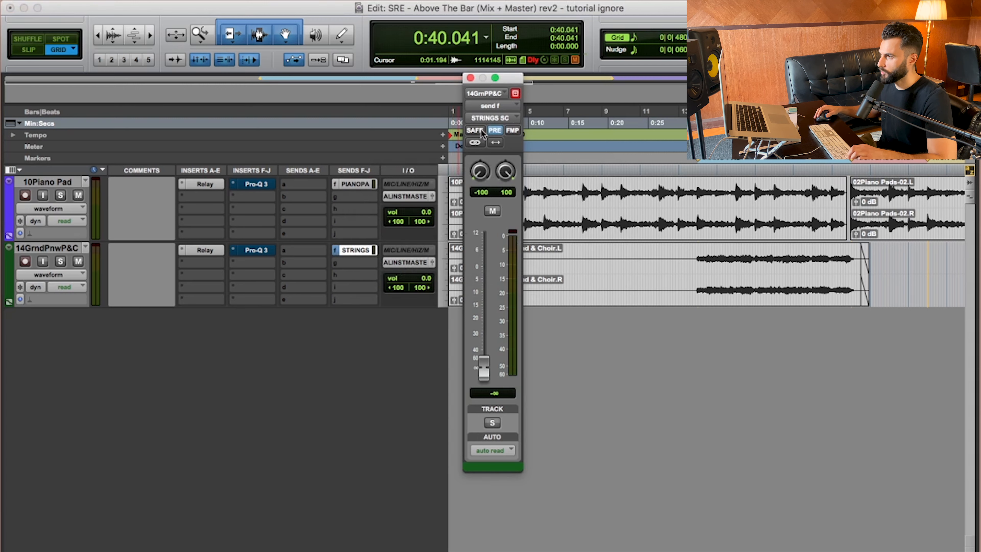
pyautogui.click(357, 184)
pyautogui.click(470, 78)
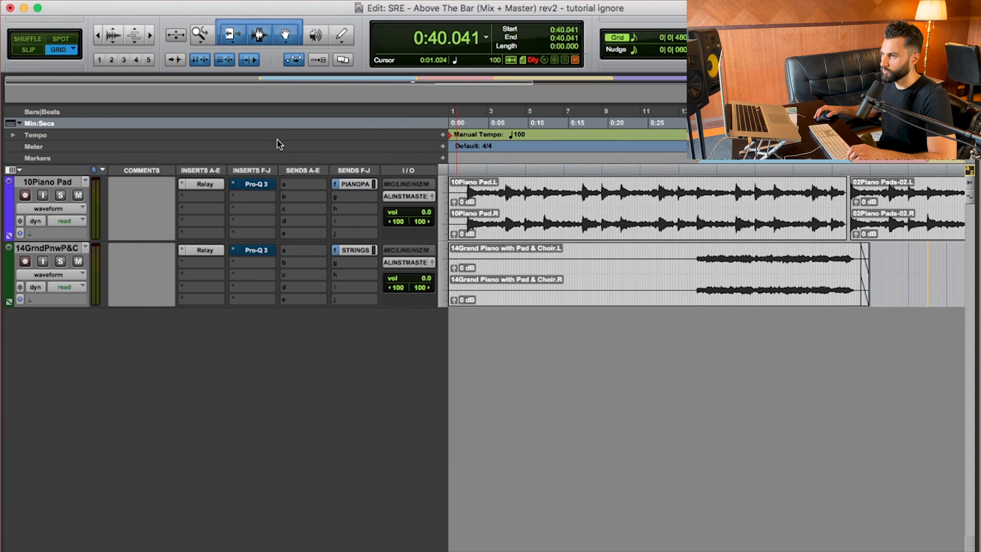
# Open the grand piano's Pro-Q 3 and assign PIANO PAD SC.L as its key input
pyautogui.click(257, 250)
pyautogui.moveTo(593, 258)
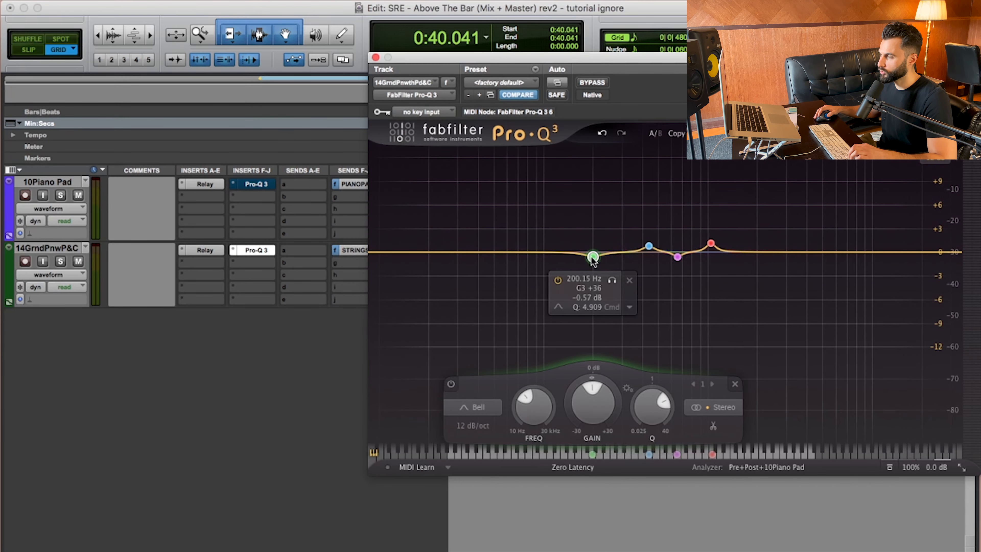
pyautogui.click(437, 115)
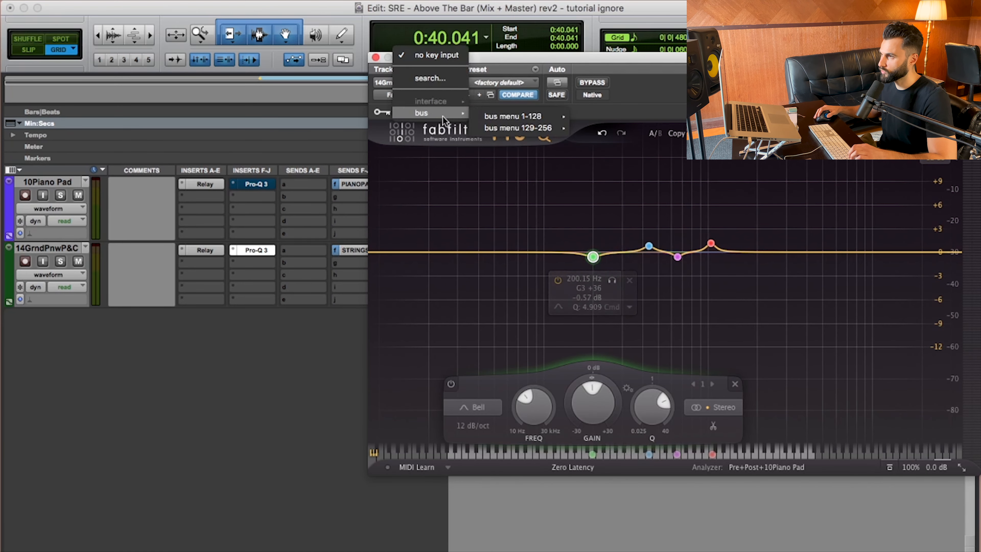
pyautogui.moveTo(437, 117)
pyautogui.moveTo(524, 116)
pyautogui.moveTo(622, 550)
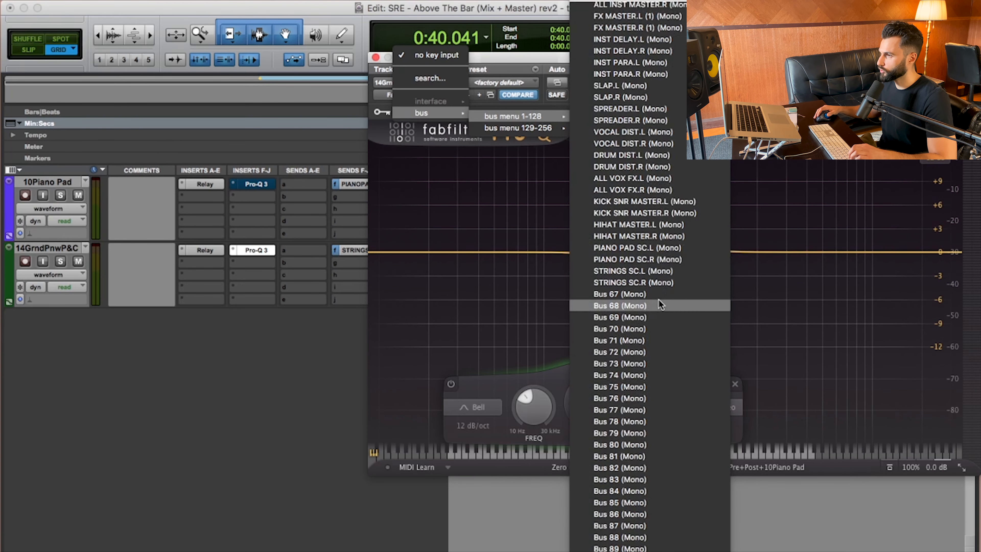
pyautogui.click(663, 246)
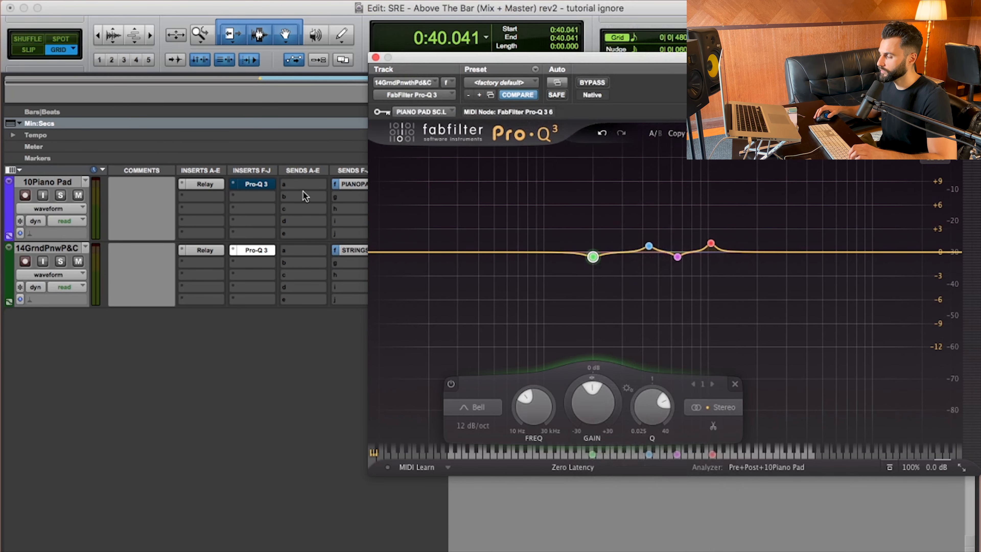
# Reset the gain of the grand piano's 200 Hz band to 0 dB and make the band dynamic
pyautogui.moveTo(604, 249)
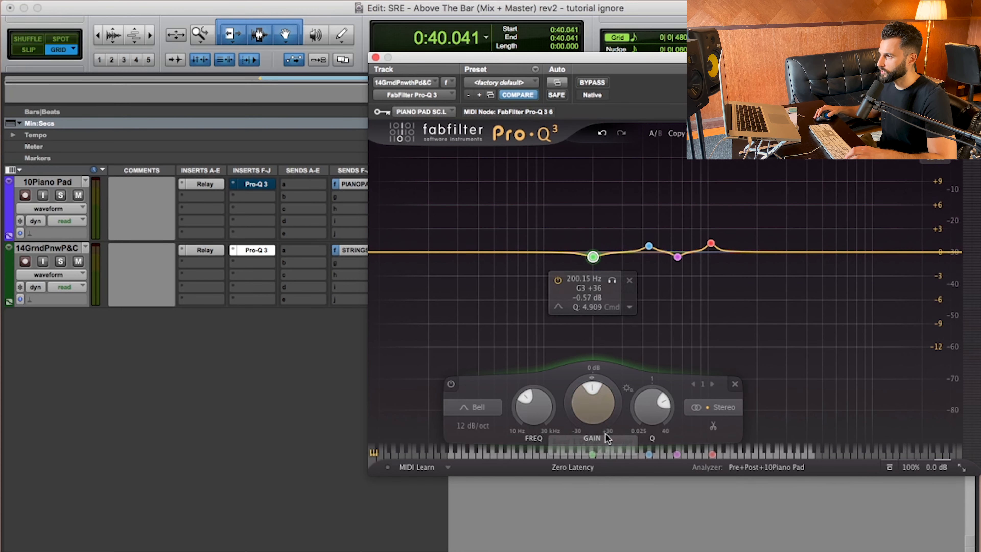
pyautogui.doubleClick(598, 408)
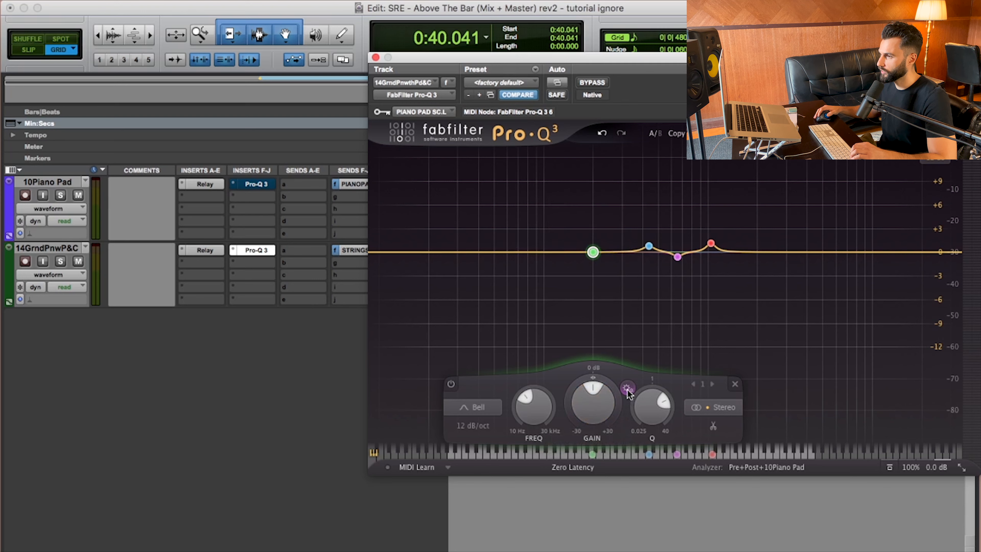
pyautogui.rightClick(593, 252)
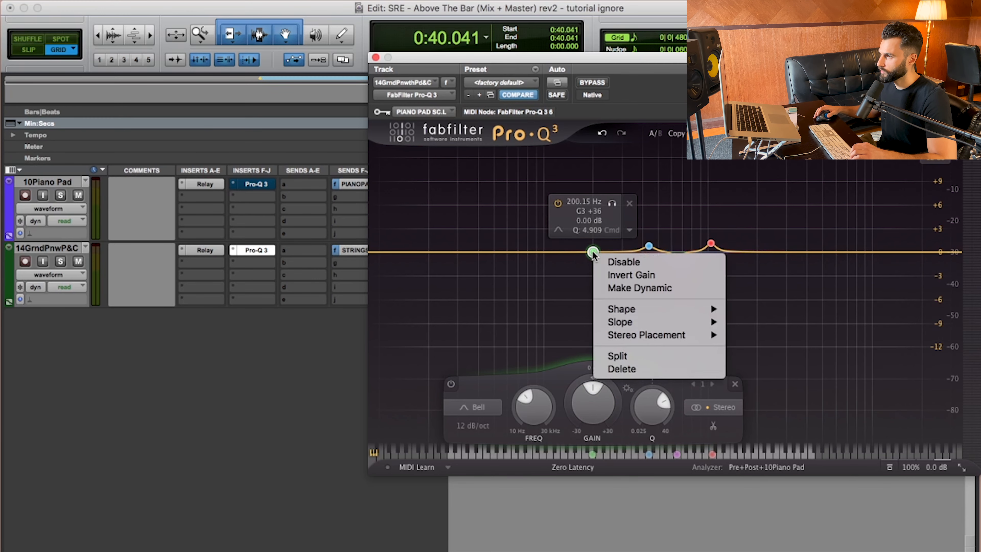
pyautogui.click(616, 287)
# With a 3 dB display range, give the 200 Hz band a dynamic cut of about -2 dB, Q 4.114, threshold -20.0 and external side-chain triggering
pyautogui.click(936, 161)
pyautogui.click(939, 169)
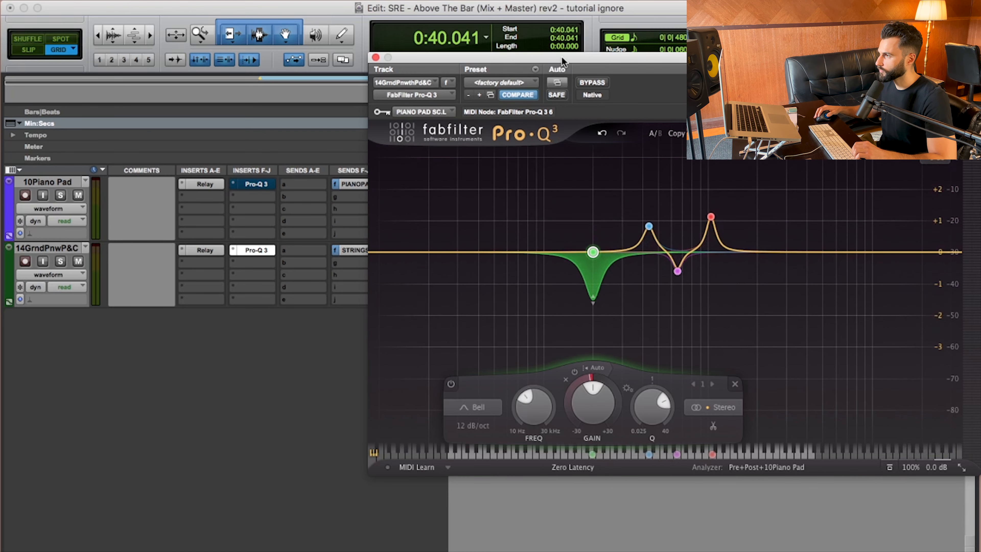
pyautogui.moveTo(564, 62); pyautogui.dragTo(444, 55)
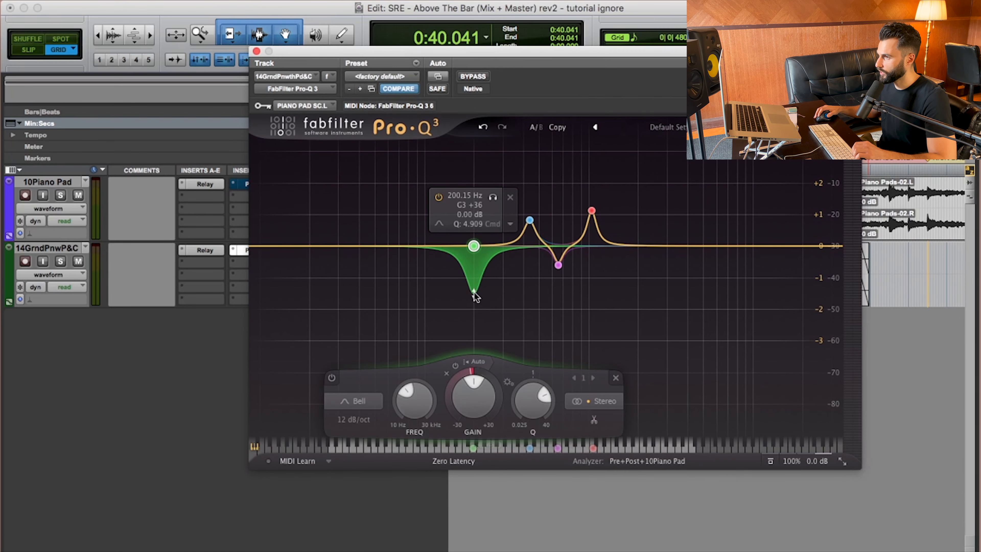
pyautogui.scroll(-2, 521, 410)
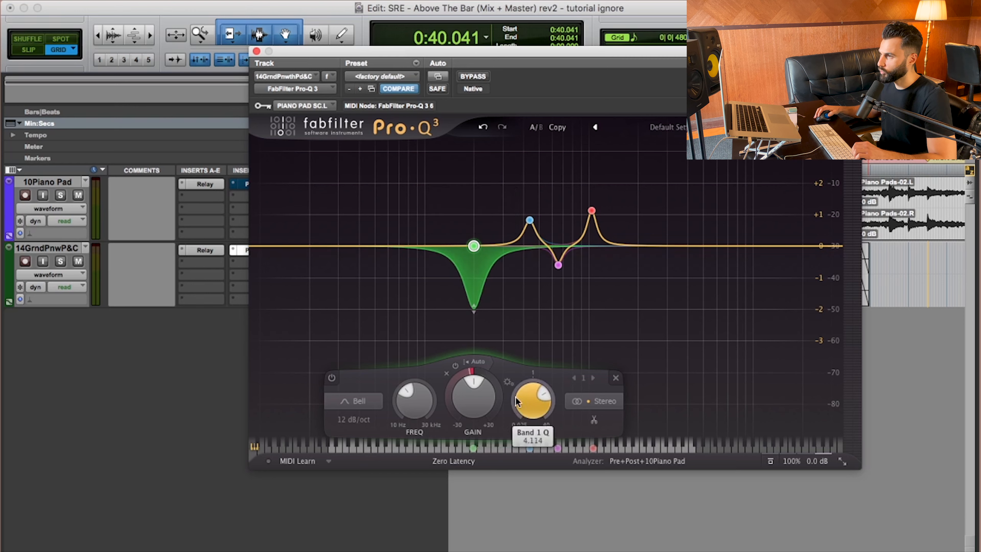
pyautogui.click(476, 362)
pyautogui.click(500, 374)
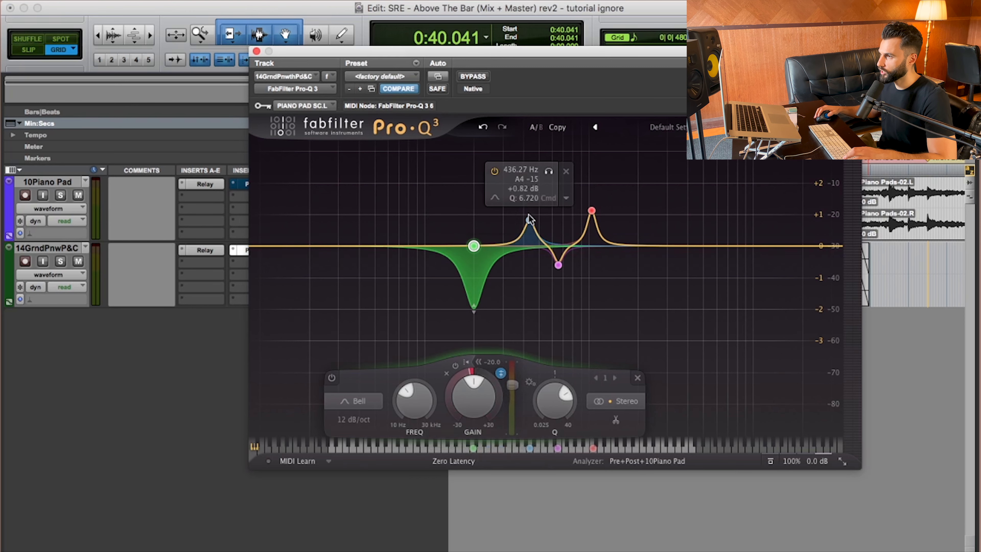
# Disable the other three bands in the grand piano's equalizer and return the playback position to 0:31.200
pyautogui.moveTo(558, 266)
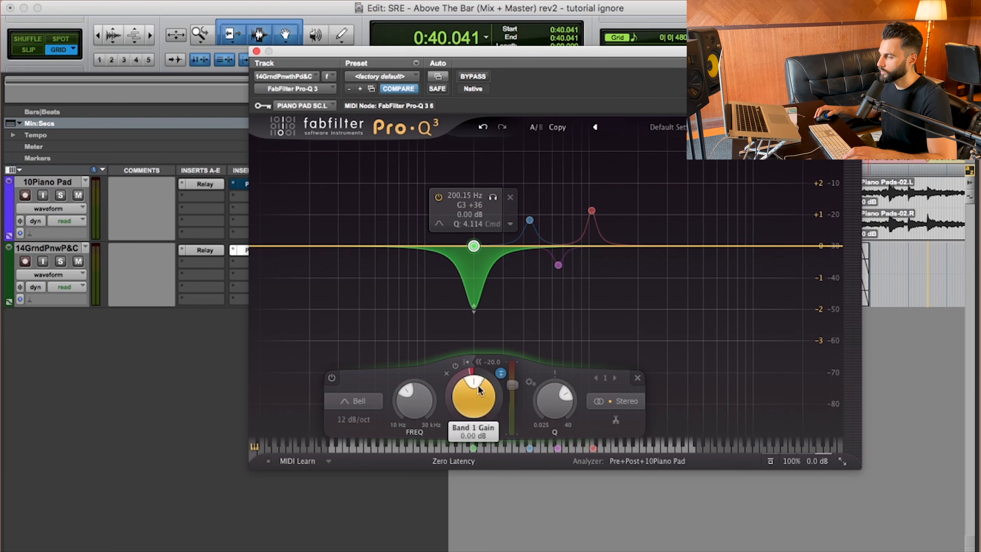
pyautogui.moveTo(480, 58); pyautogui.dragTo(464, 291)
pyautogui.press('.')
pyautogui.press('1')
pyautogui.press('.')
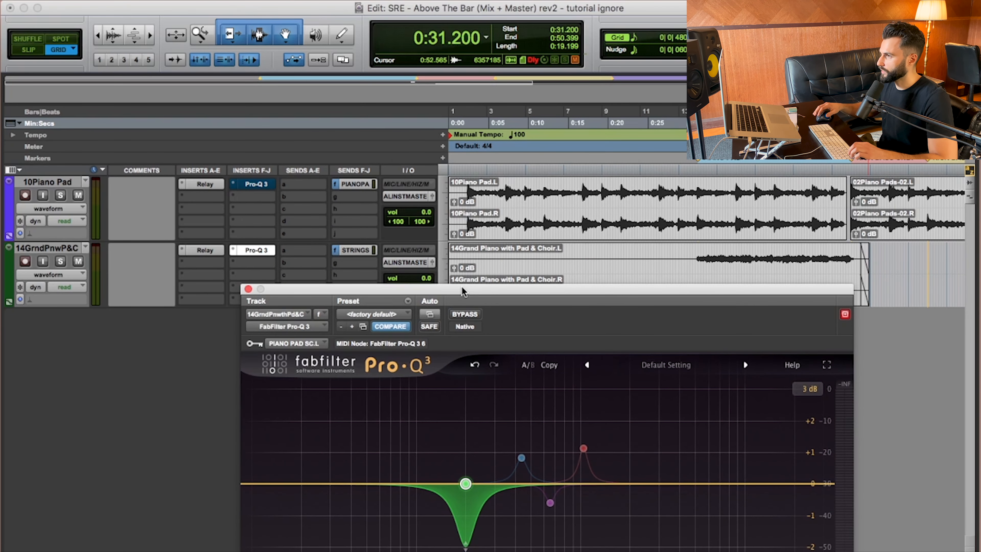
pyautogui.moveTo(391, 291); pyautogui.dragTo(312, 134)
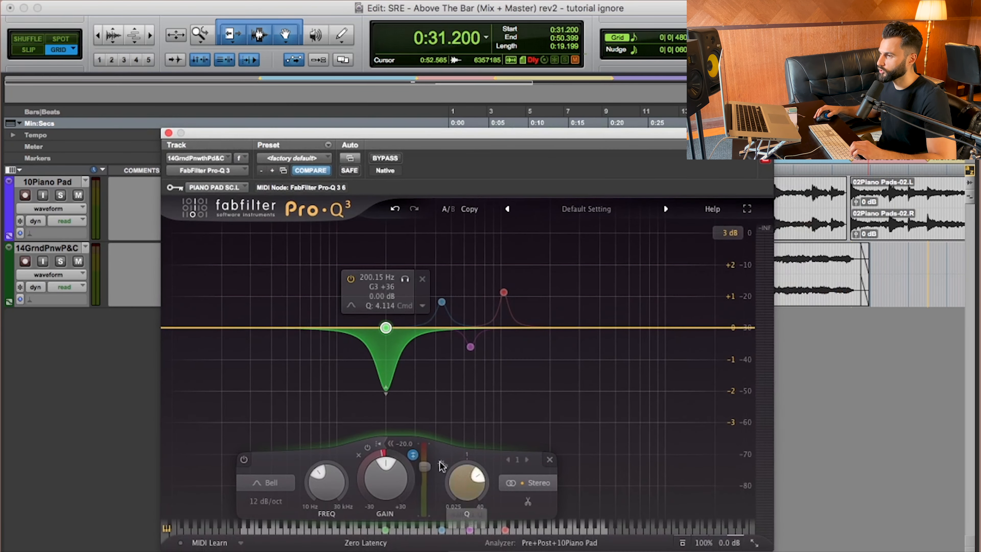
# During playback, lower the 200 Hz band's threshold to -27.3 and compare the sound with the band disabled and enabled
pyautogui.press('space')
pyautogui.moveTo(427, 471)
pyautogui.mouseDown()
pyautogui.moveTo(427, 487)
pyautogui.moveTo(428, 476)
pyautogui.mouseUp()
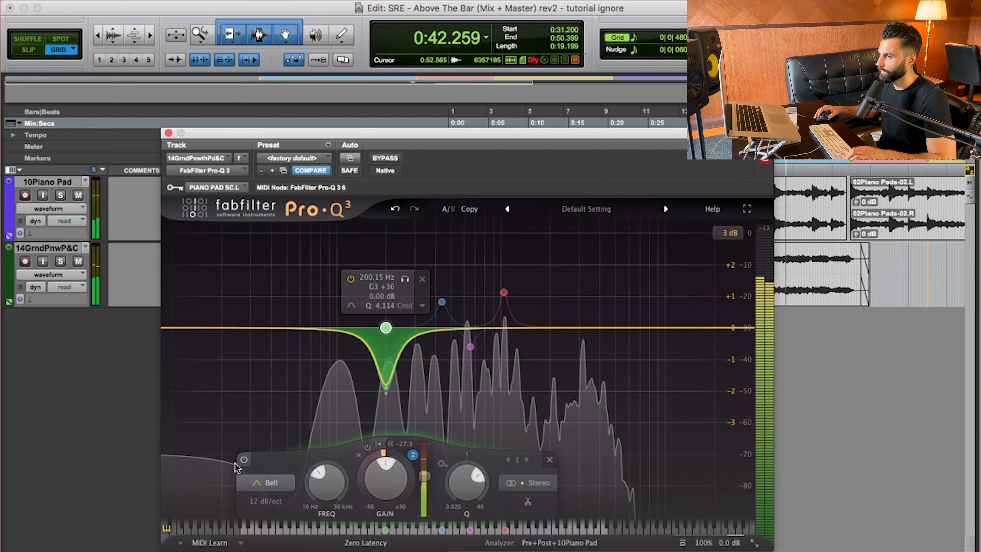
pyautogui.click(244, 460)
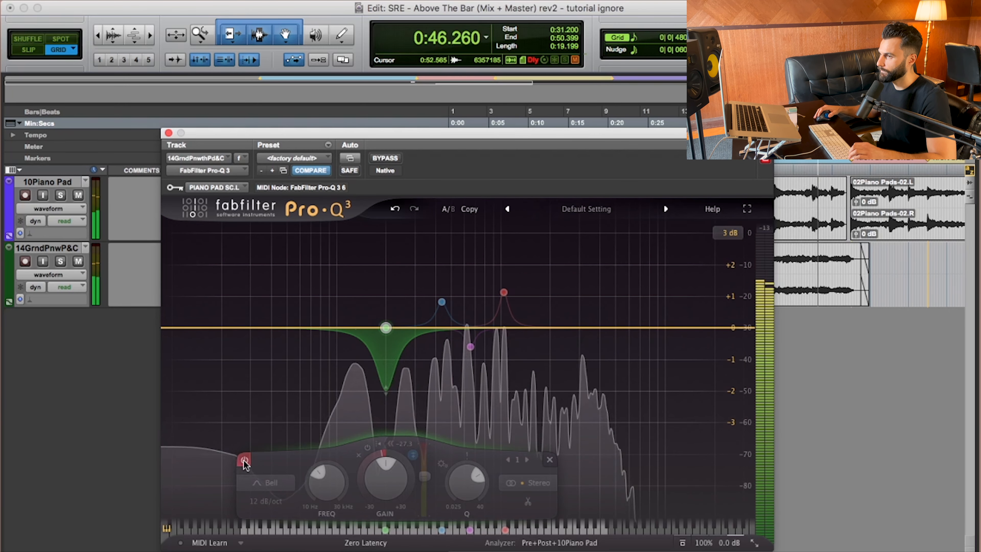
pyautogui.click(244, 460)
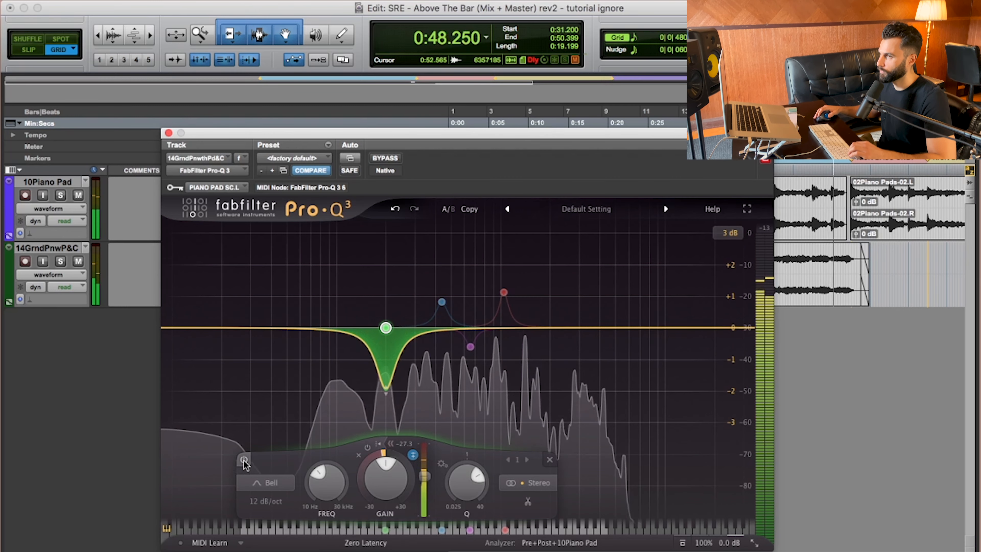
pyautogui.press('space')
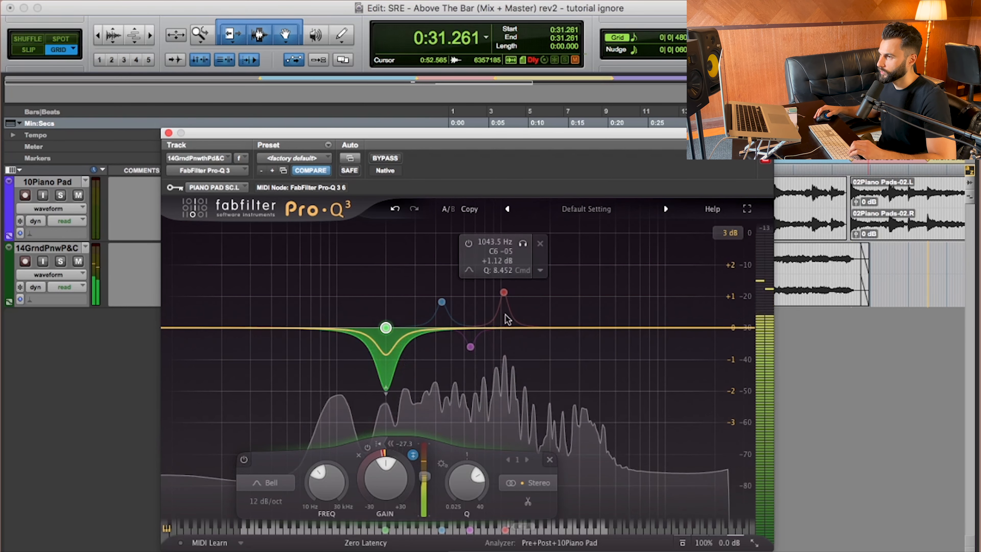
# Enable the 653 Hz band, reset its gain to 0 dB and make it a dynamic cut of about -2 dB
pyautogui.click(470, 347)
pyautogui.click(327, 459)
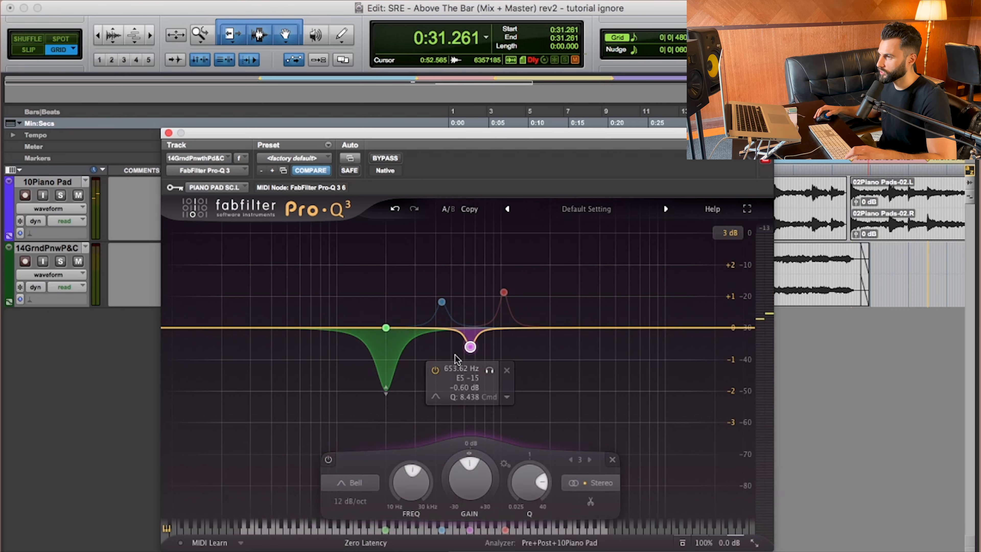
pyautogui.doubleClick(469, 479)
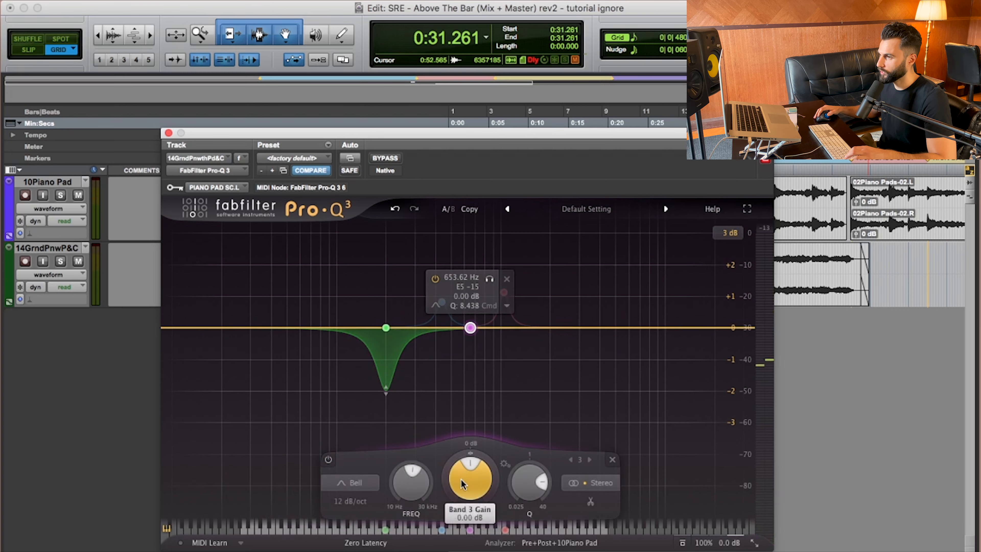
pyautogui.rightClick(470, 328)
pyautogui.click(502, 363)
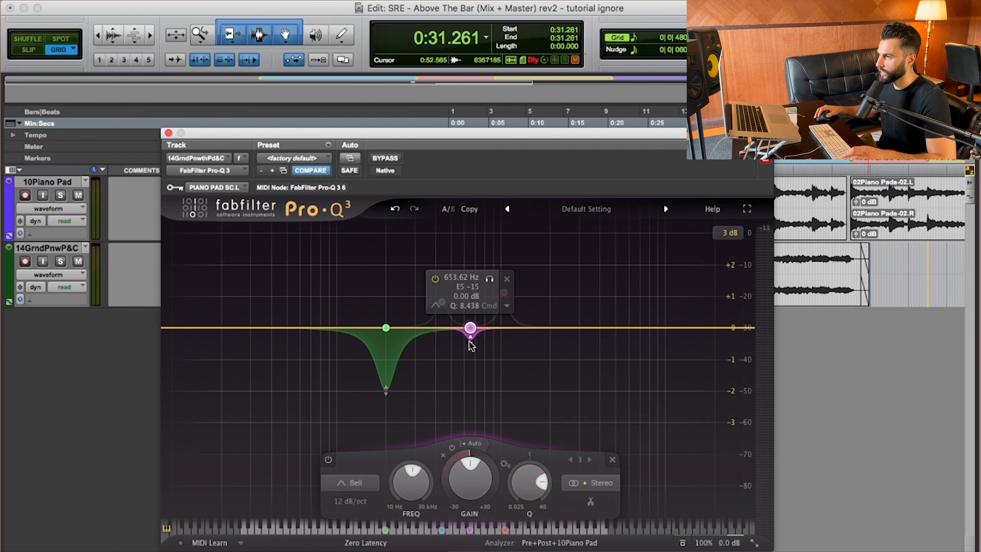
pyautogui.moveTo(470, 360); pyautogui.dragTo(470, 390)
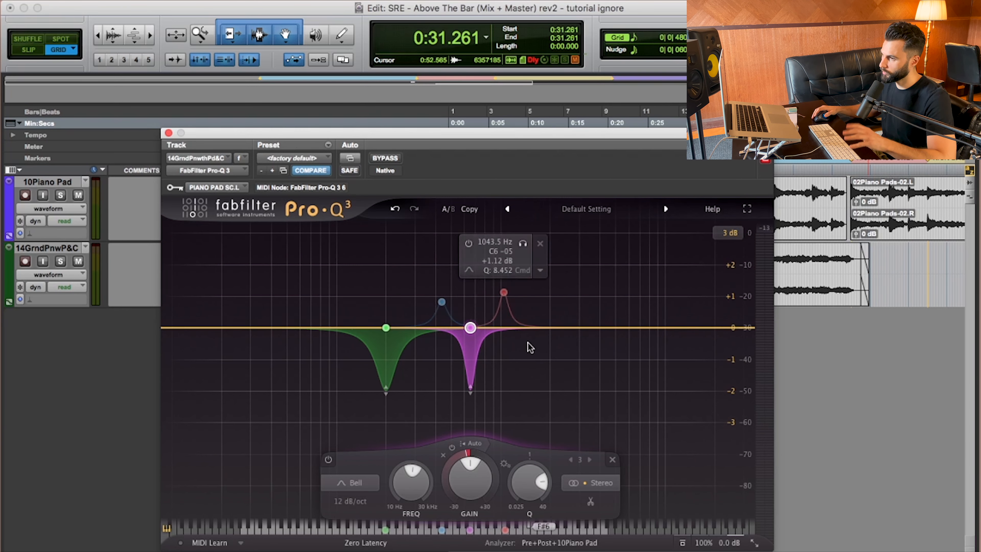
# Switch the grand piano's 653 Hz band to external side-chain triggering and set its threshold to -25.0 dB during playback
pyautogui.click(473, 447)
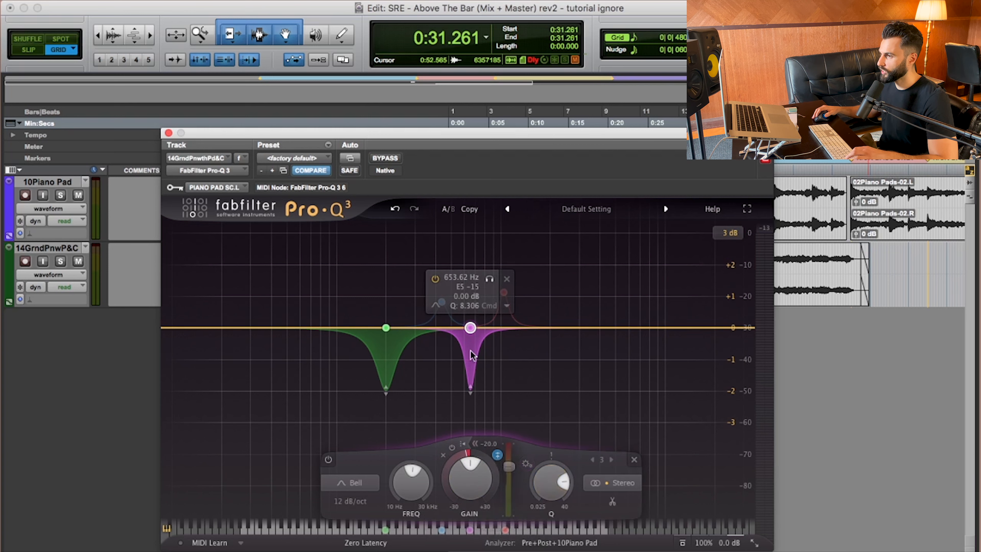
pyautogui.moveTo(511, 450); pyautogui.dragTo(510, 483)
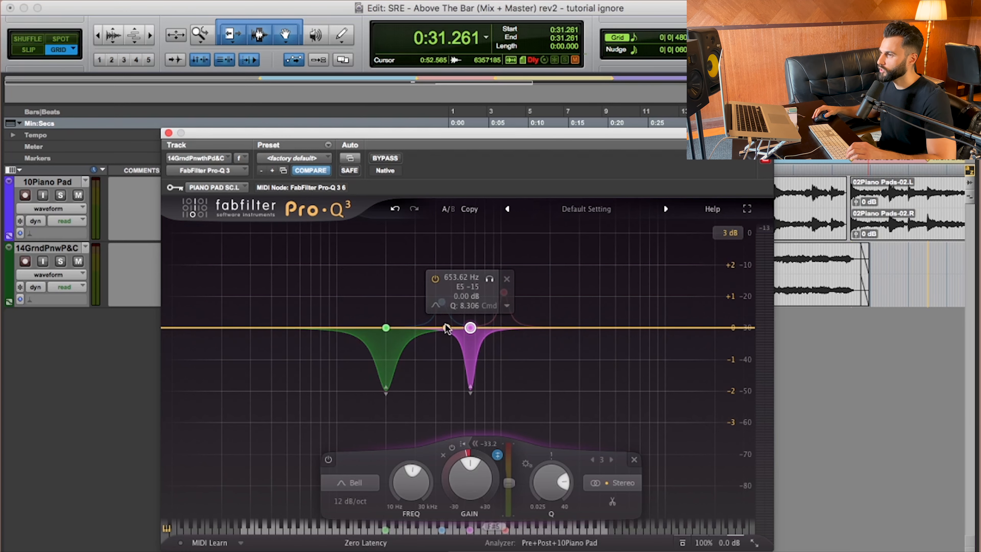
pyautogui.moveTo(506, 480)
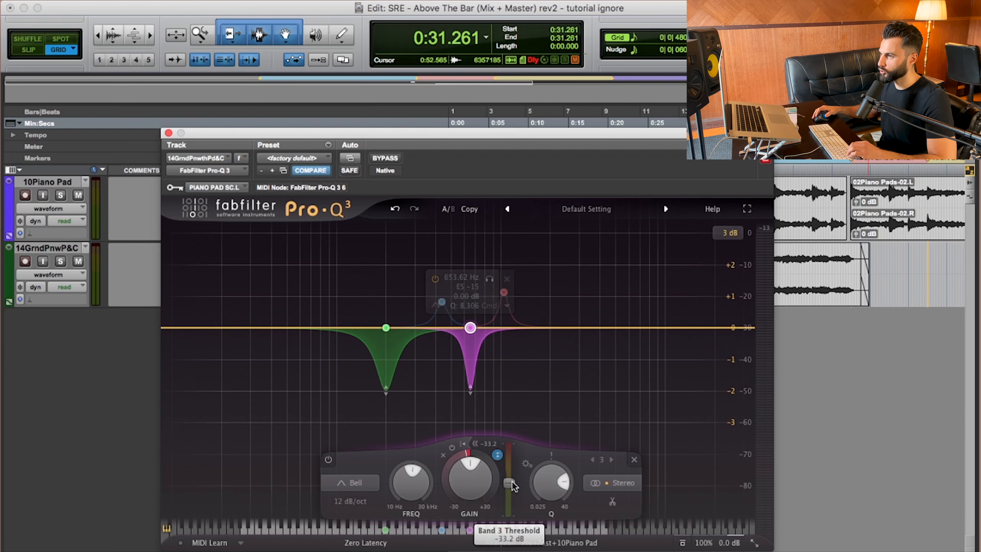
pyautogui.press('space')
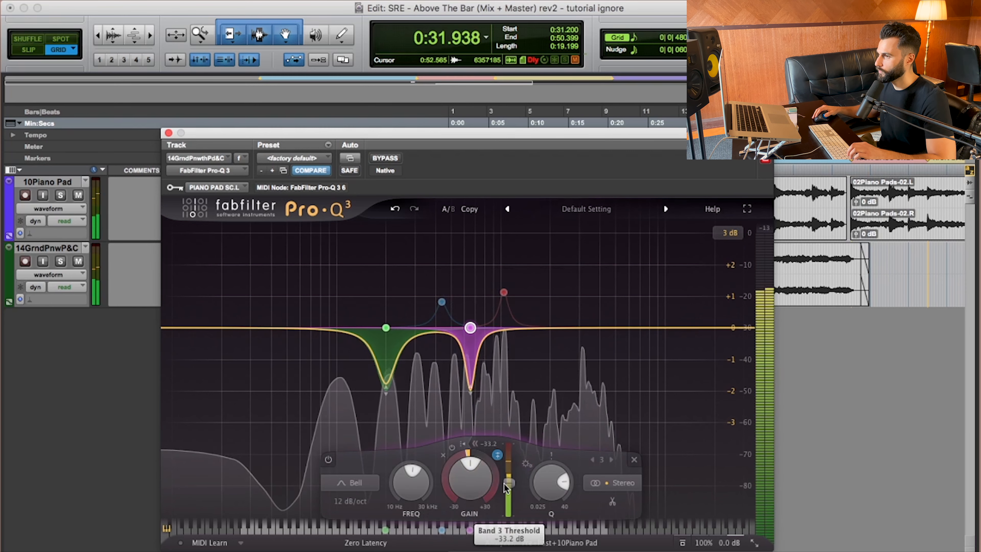
pyautogui.moveTo(512, 482); pyautogui.dragTo(513, 478)
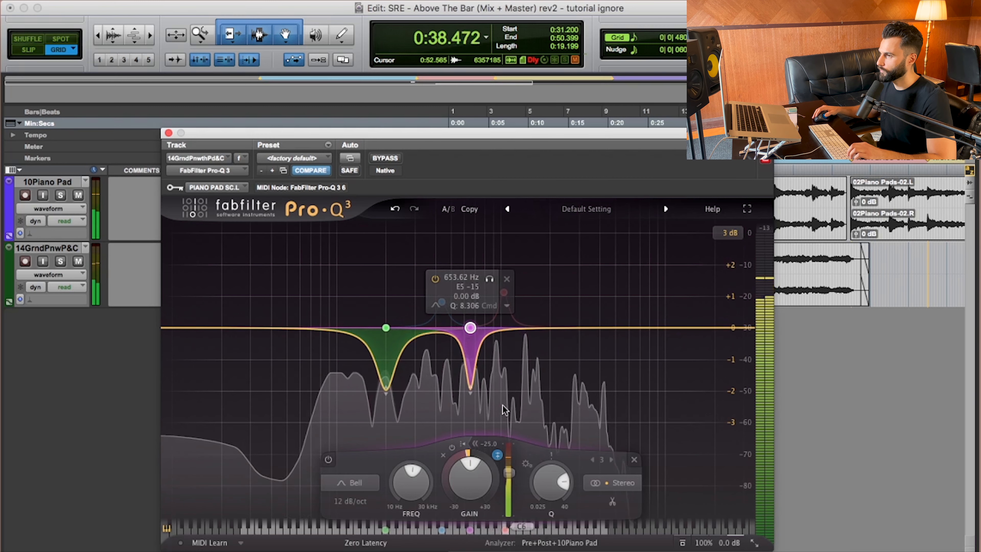
pyautogui.moveTo(166, 133); pyautogui.dragTo(244, 132)
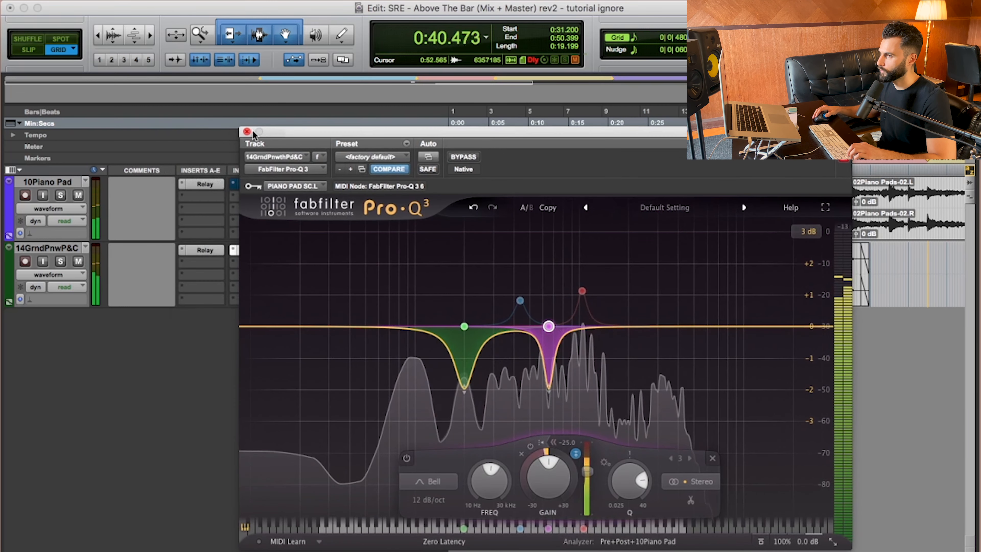
pyautogui.press('space')
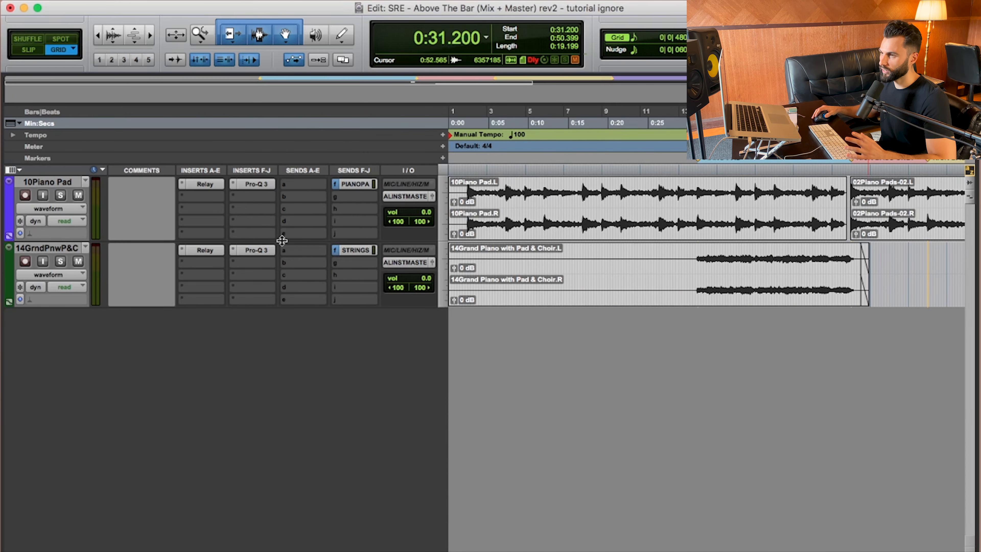
# Open the piano pad's equalizer and set the grand piano's STRINGS SC send level to 0.0 dB
pyautogui.click(256, 184)
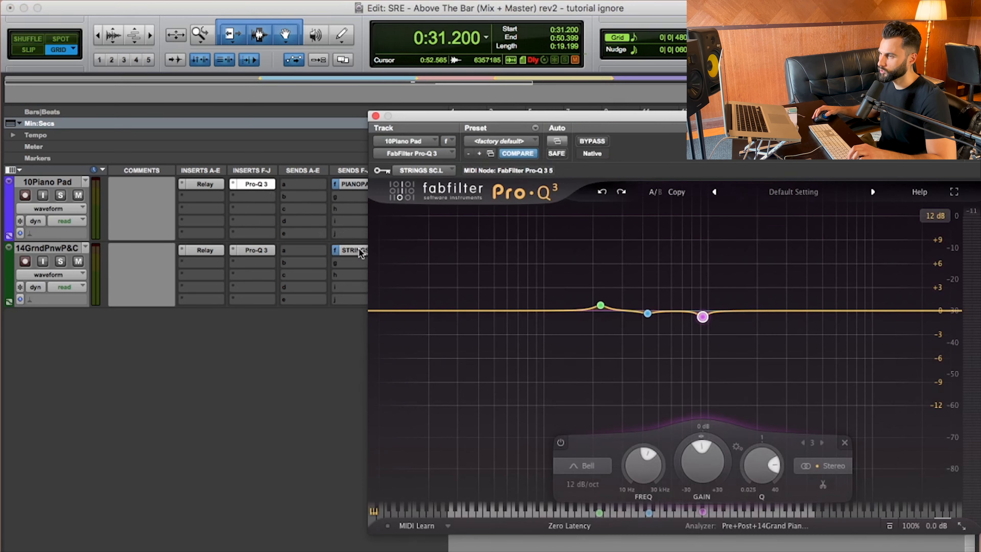
pyautogui.click(358, 252)
pyautogui.keyDown('alt'); pyautogui.click(487, 370); pyautogui.keyUp('alt')
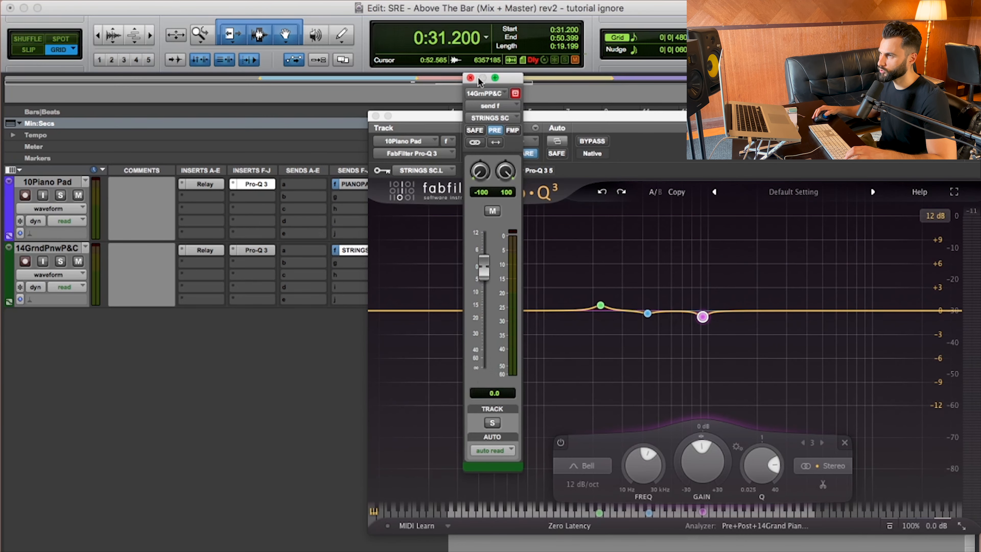
pyautogui.click(468, 78)
pyautogui.moveTo(450, 116); pyautogui.dragTo(339, 86)
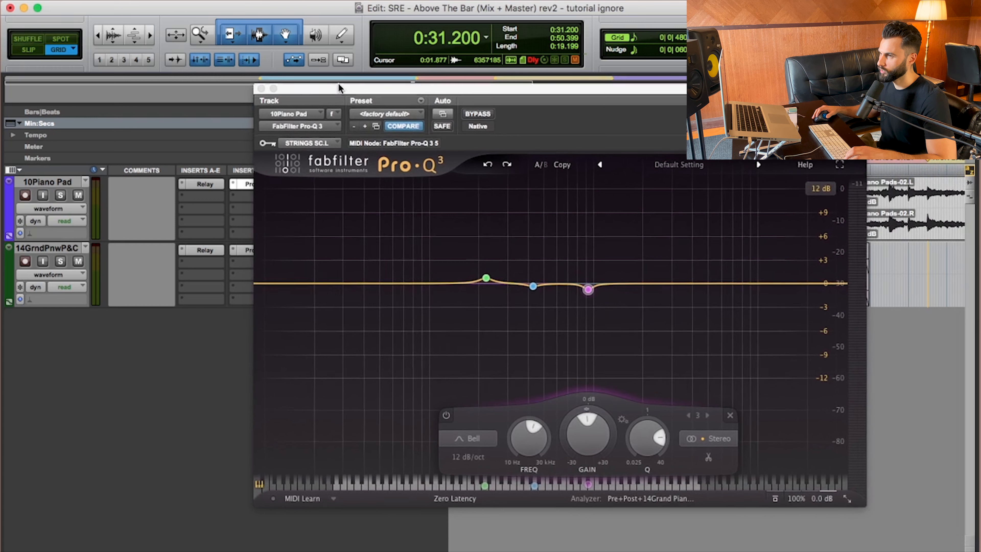
# Delete the lowest-frequency boost band in the piano pad's equalizer and make the 428 Hz and 926 Hz bands dynamic
pyautogui.click(487, 276)
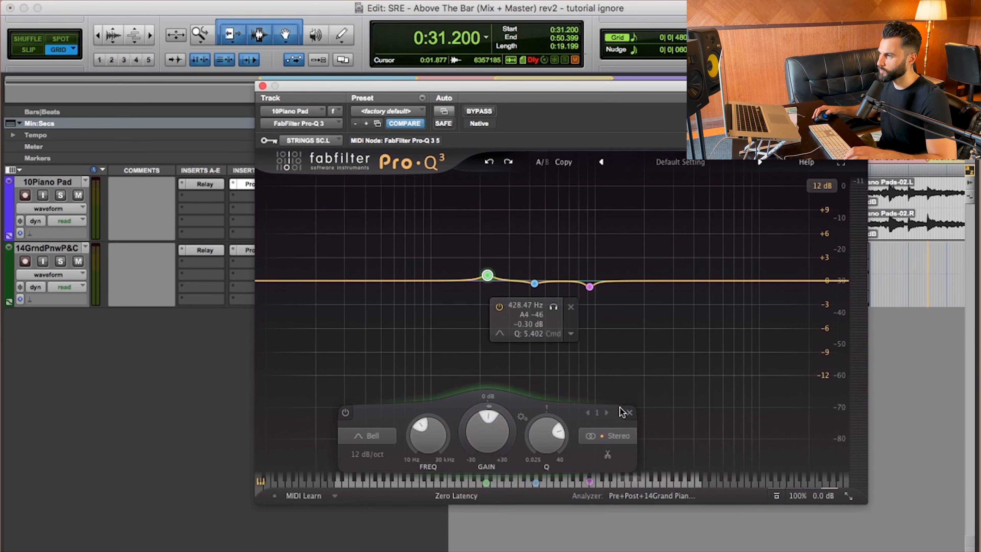
pyautogui.click(629, 413)
pyautogui.click(534, 285)
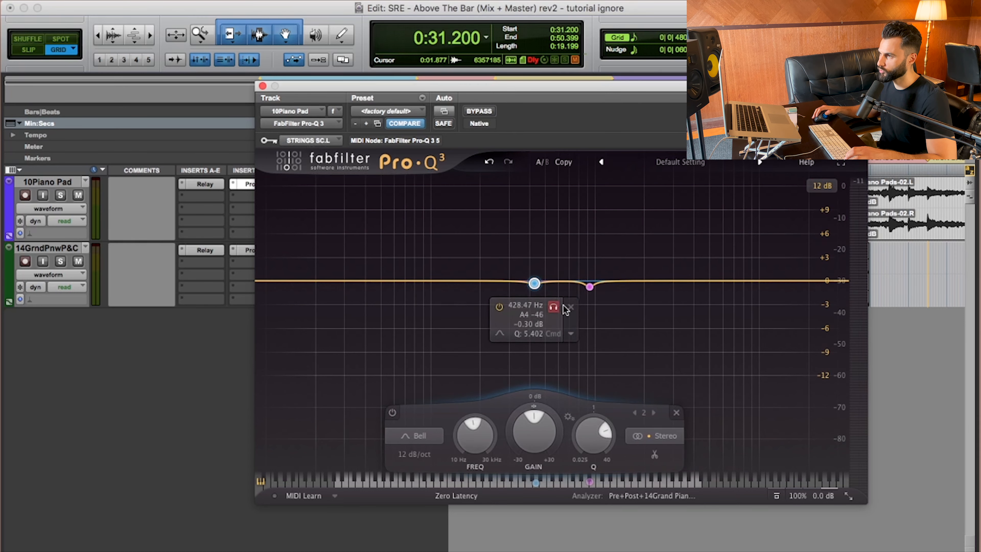
pyautogui.rightClick(535, 284)
pyautogui.click(537, 287)
pyautogui.rightClick(536, 288)
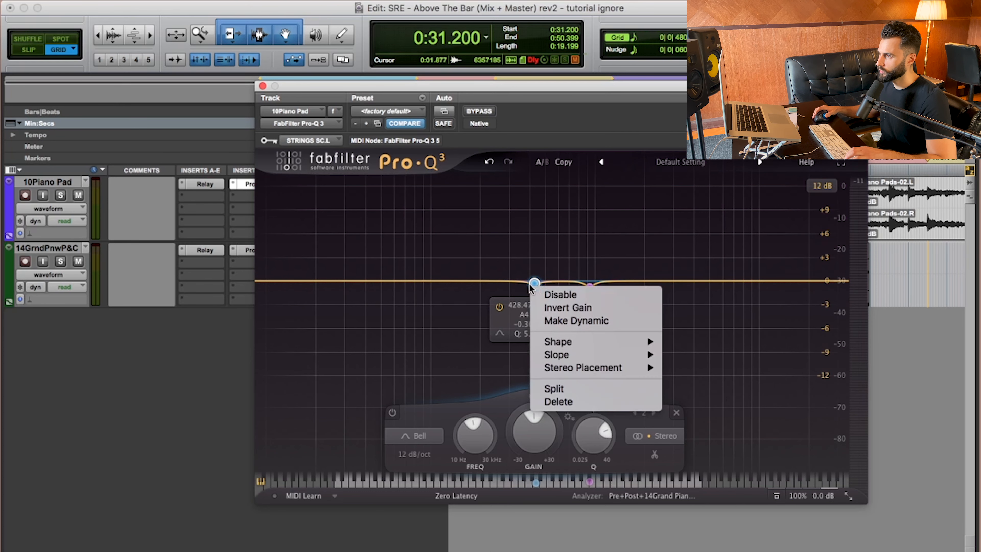
pyautogui.click(566, 320)
pyautogui.rightClick(589, 287)
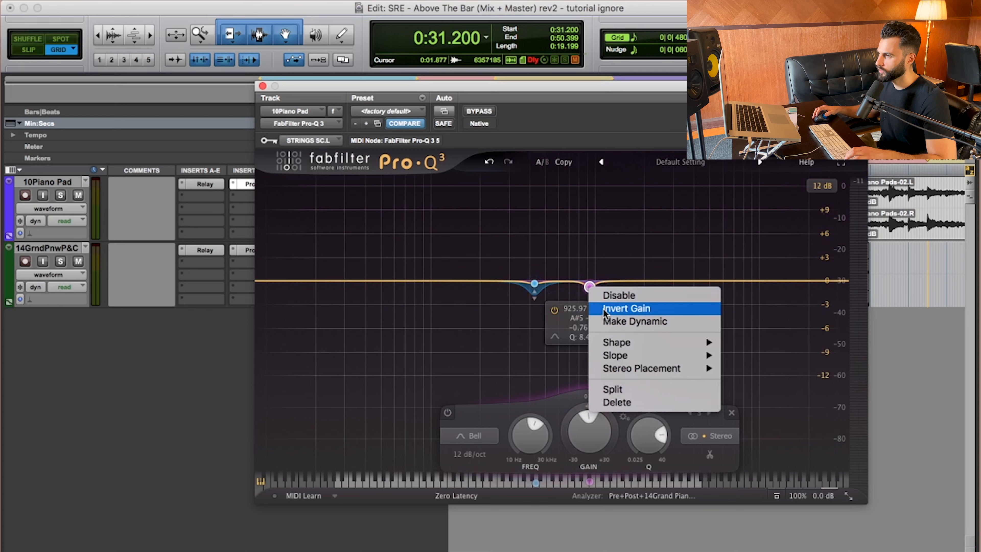
pyautogui.click(597, 321)
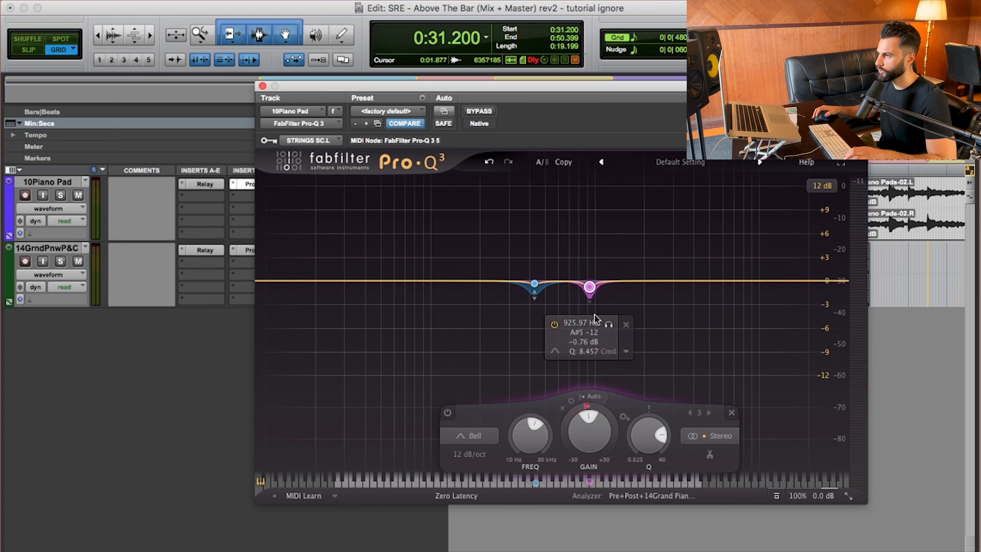
# Reset both bands' gain to 0 dB and, at a 3 dB display range, deepen their dynamic cuts to about -2 dB
pyautogui.keyDown('alt'); pyautogui.click(597, 422); pyautogui.keyUp('alt')
pyautogui.click(534, 285)
pyautogui.keyDown('alt'); pyautogui.click(545, 424); pyautogui.keyUp('alt')
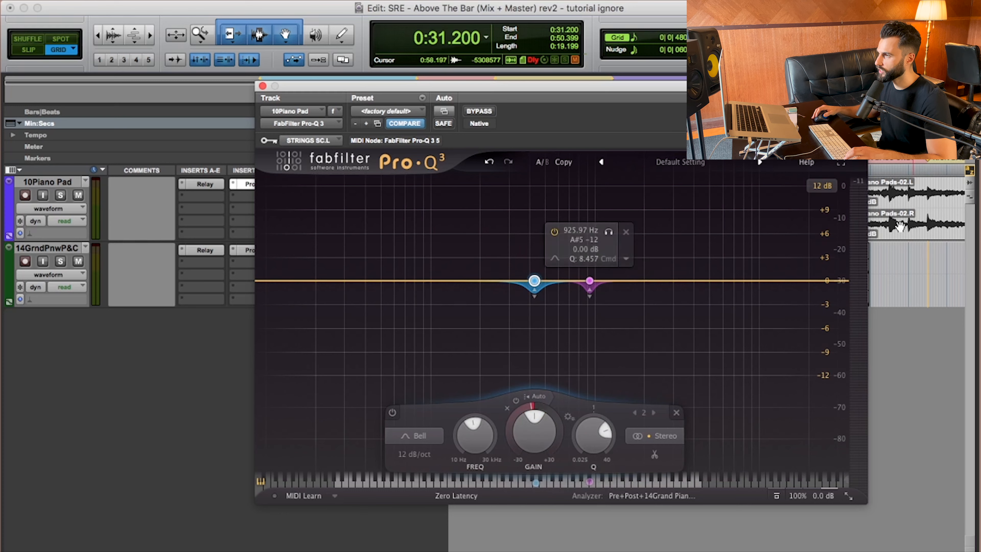
pyautogui.click(831, 190)
pyautogui.click(825, 202)
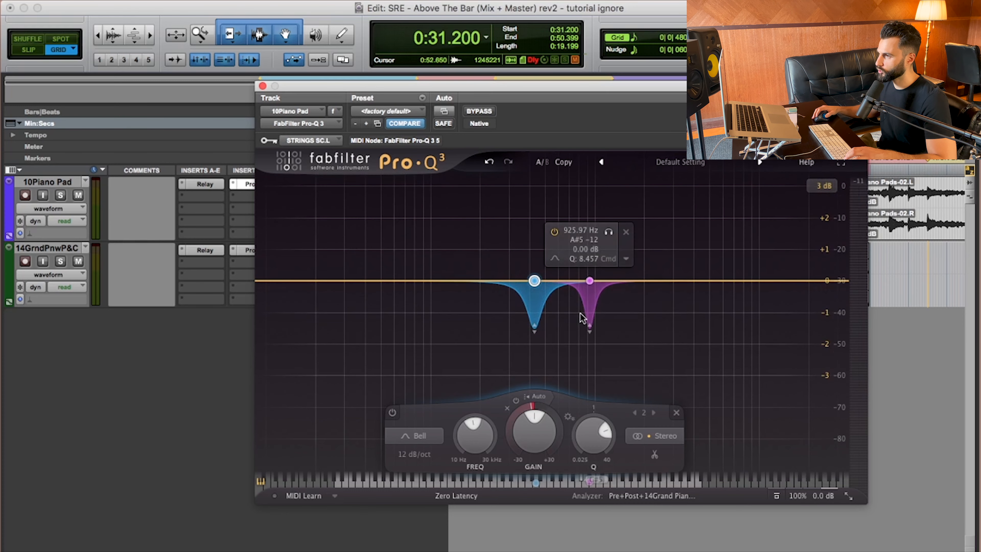
pyautogui.moveTo(535, 333); pyautogui.dragTo(533, 344)
pyautogui.moveTo(590, 331); pyautogui.dragTo(590, 346)
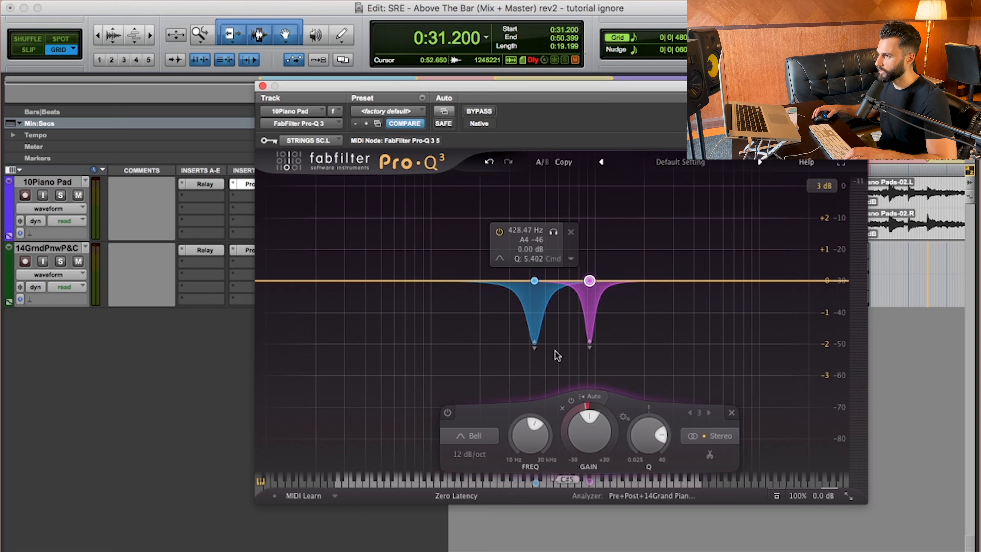
# Switch both bands to external side-chain triggering and, during playback, set thresholds of -19.7 dB at 428 Hz and -18.8 dB at 926 Hz
pyautogui.click(536, 281)
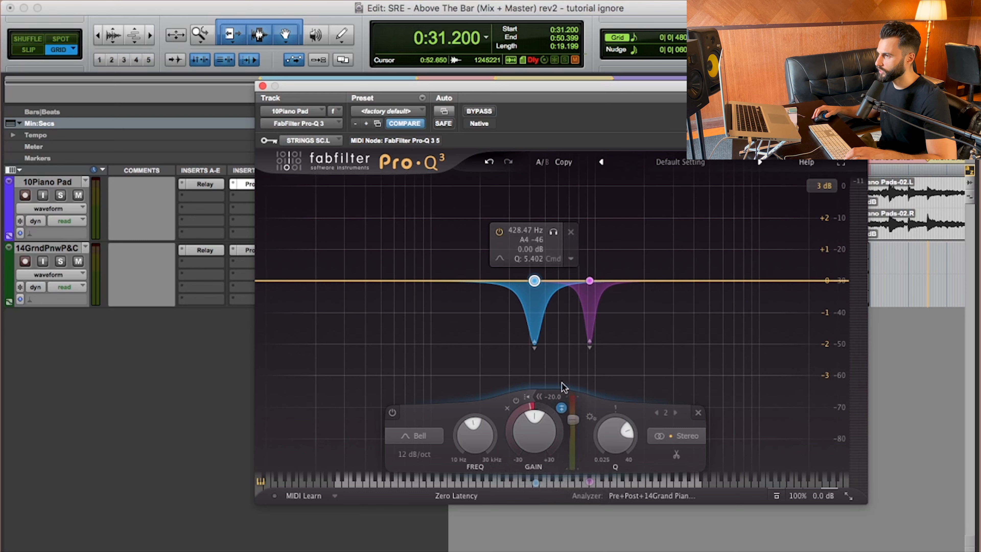
pyautogui.click(589, 280)
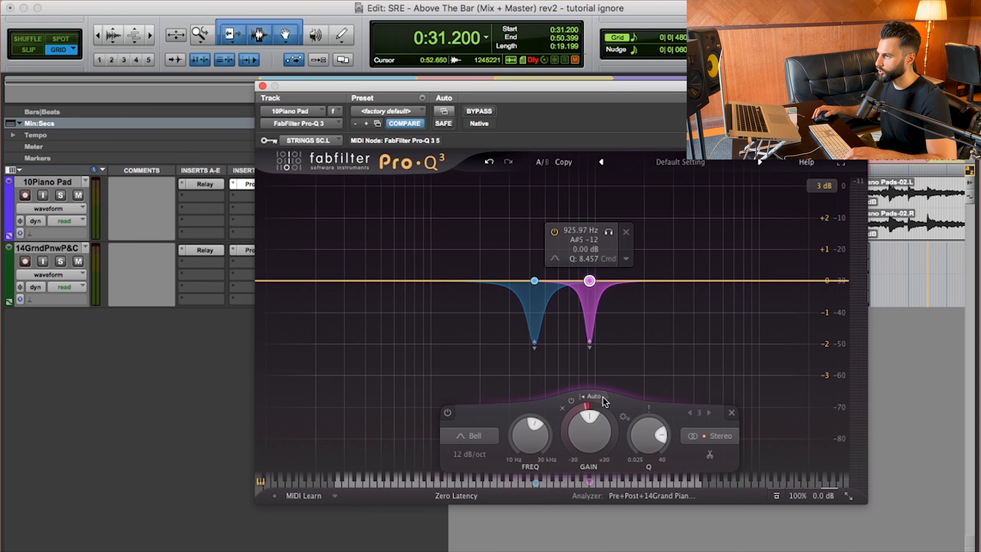
pyautogui.click(534, 281)
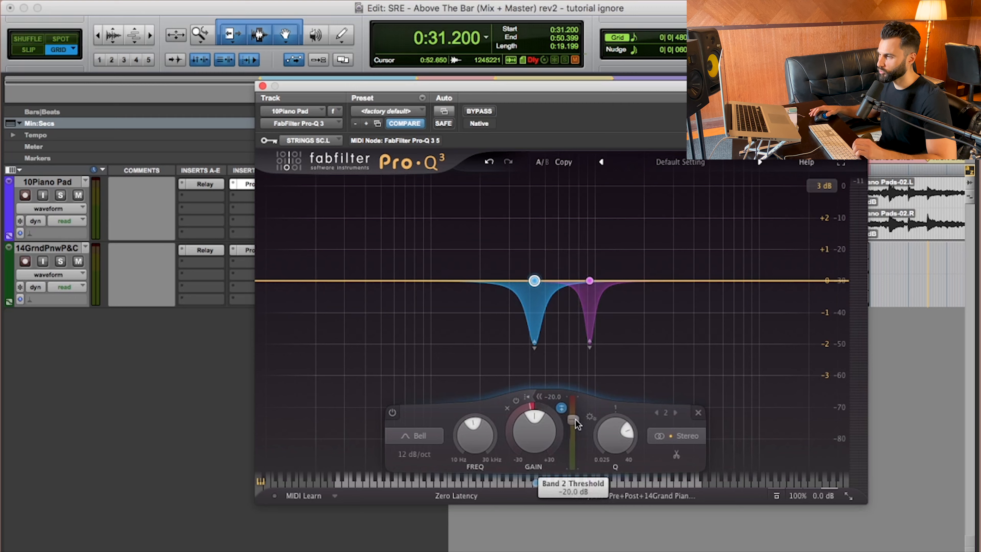
pyautogui.moveTo(576, 420)
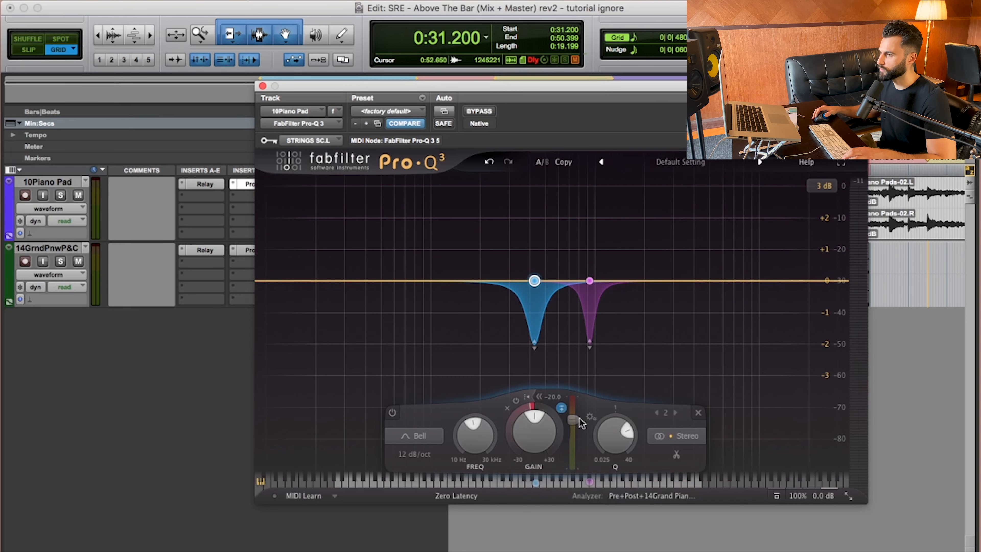
pyautogui.press('space')
pyautogui.moveTo(576, 419); pyautogui.dragTo(576, 420)
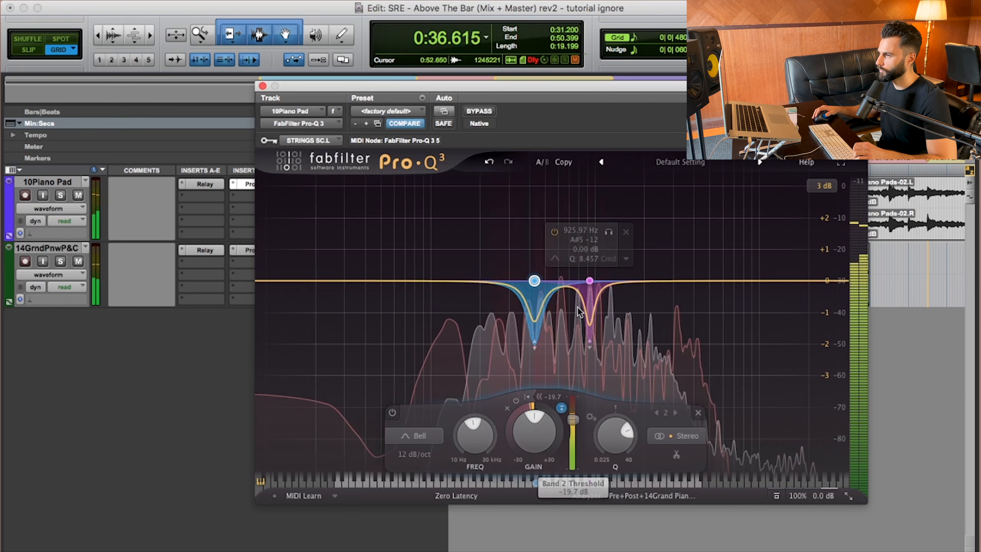
pyautogui.click(590, 281)
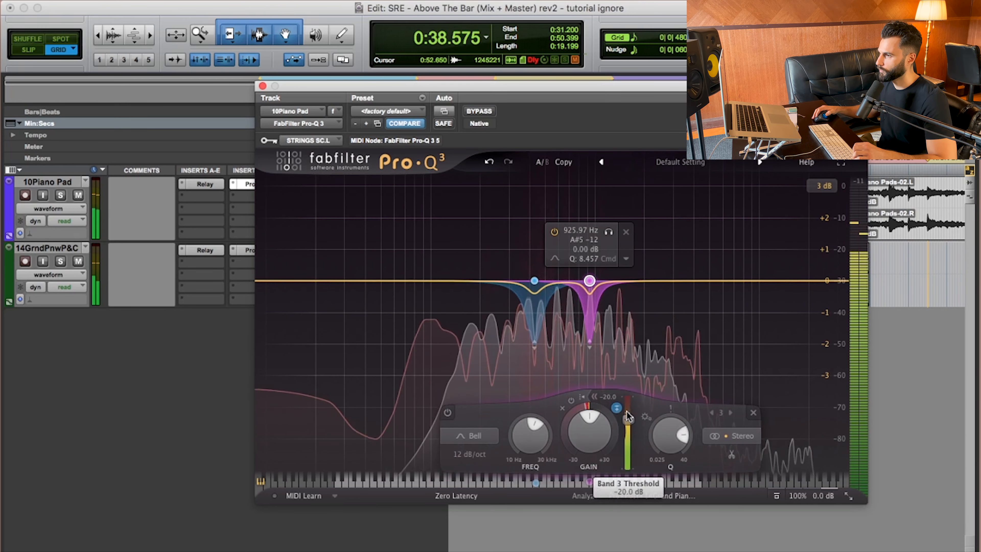
pyautogui.moveTo(628, 419); pyautogui.dragTo(629, 418)
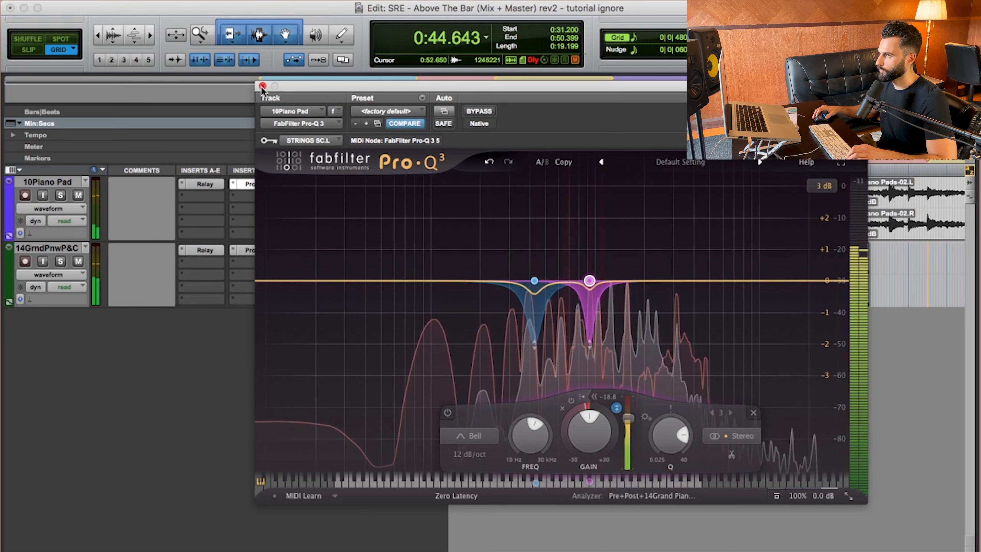
pyautogui.press('space')
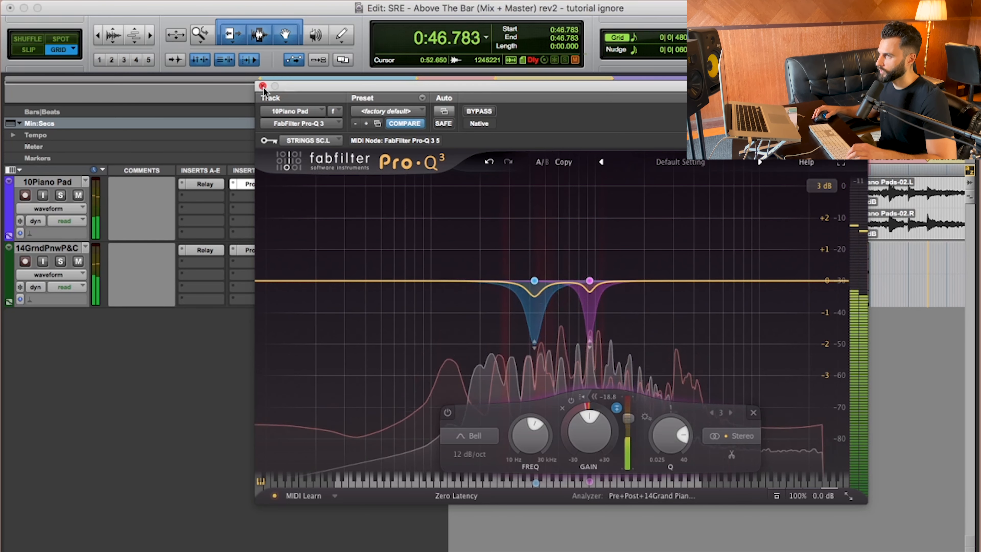
pyautogui.click(262, 86)
# Solo the piano pad and grand piano tracks and compare playback from 0:31.200 with both Pro-Q 3 equalizers bypassed and engaged
pyautogui.press('alt+super+z')
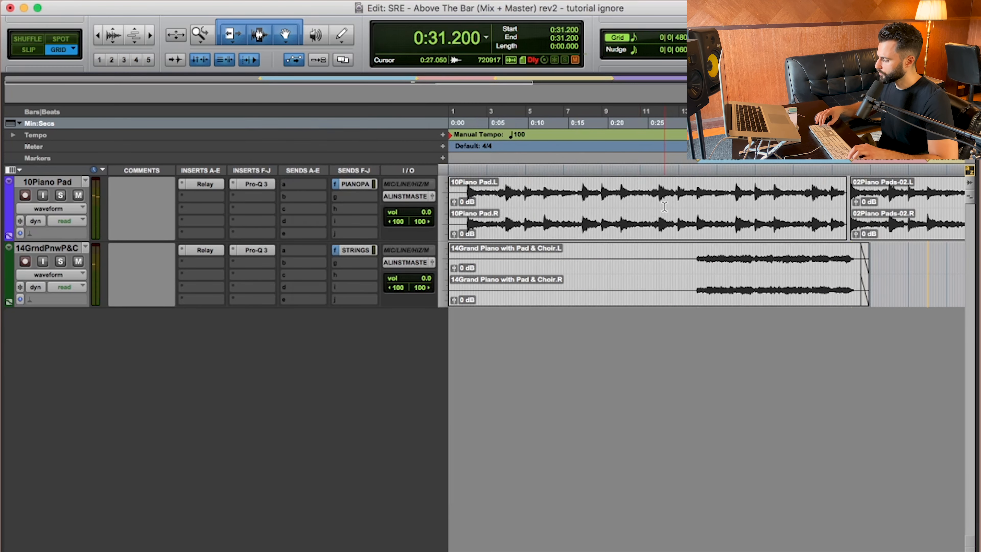
pyautogui.click(53, 184)
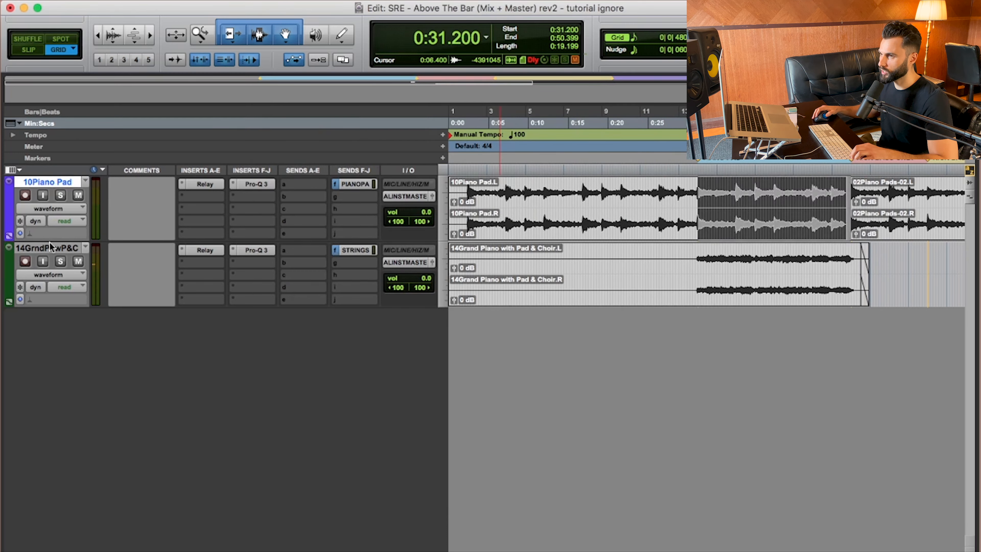
pyautogui.keyDown('shift'); pyautogui.click(61, 253); pyautogui.keyUp('shift')
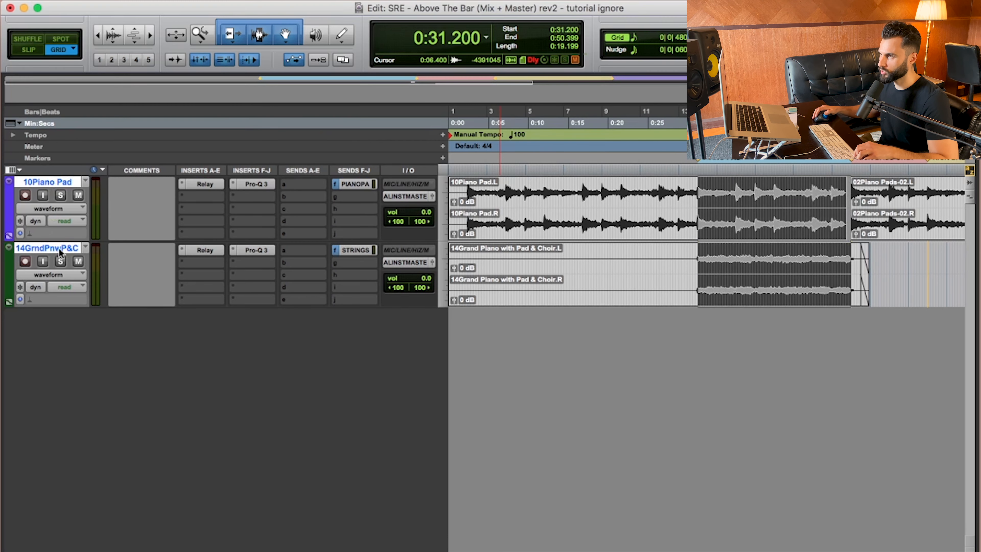
pyautogui.keyDown('alt'); pyautogui.keyDown('super'); pyautogui.click(254, 184); pyautogui.keyUp('super'); pyautogui.keyUp('alt')
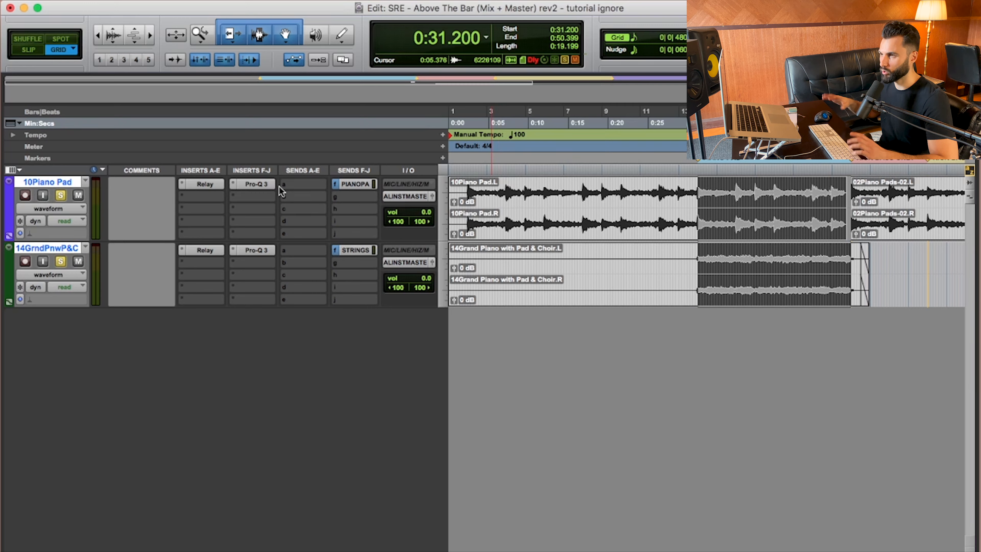
pyautogui.keyDown('alt'); pyautogui.keyDown('super'); pyautogui.click(263, 187); pyautogui.keyUp('super'); pyautogui.keyUp('alt')
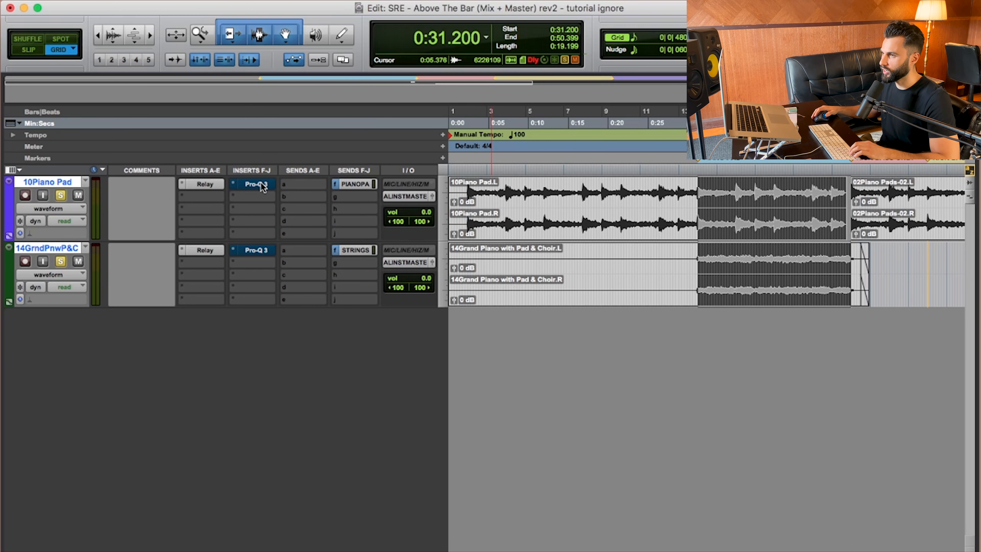
pyautogui.press('space')
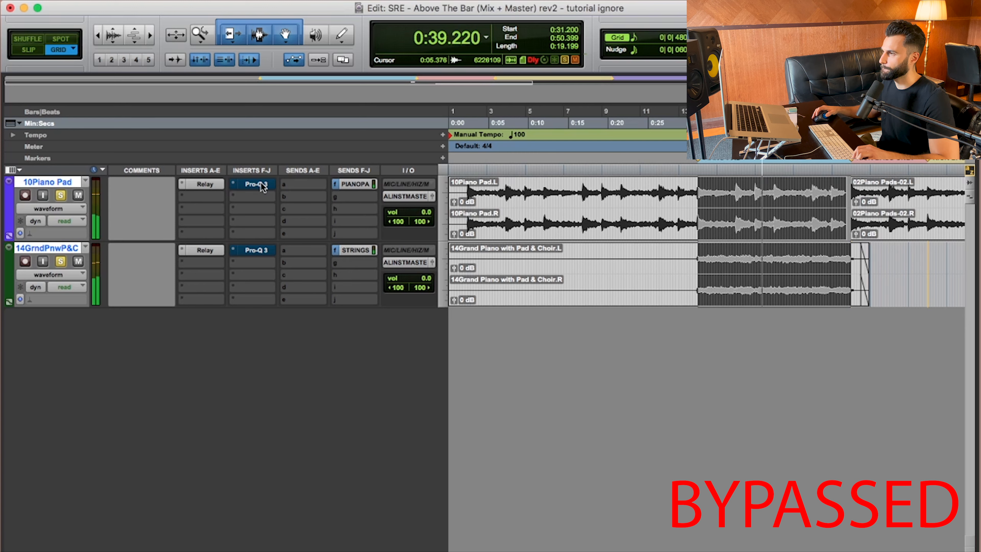
pyautogui.keyDown('alt'); pyautogui.keyDown('super'); pyautogui.click(263, 187); pyautogui.keyUp('super'); pyautogui.keyUp('alt')
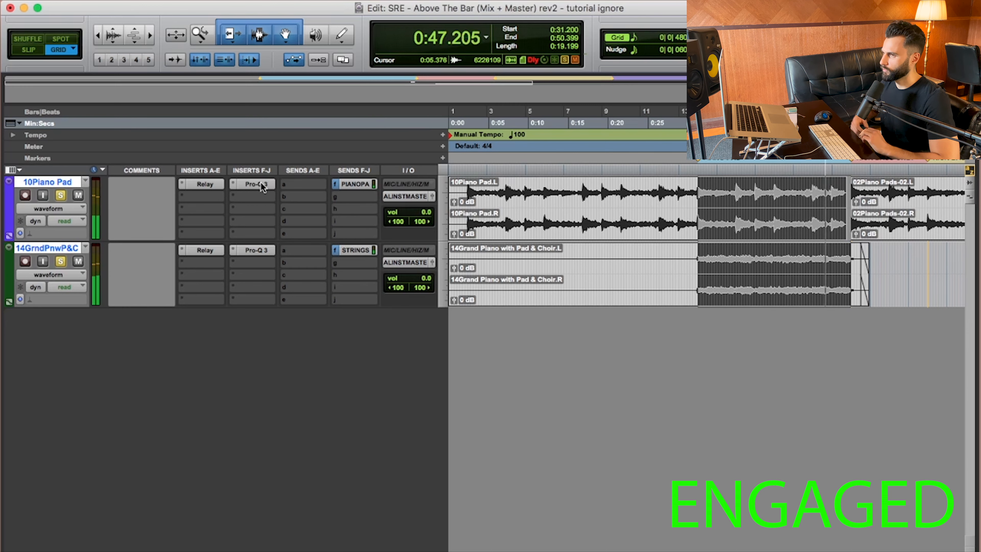
# Unsolo both tracks, compare the full mix with both equalizers bypassed and engaged, and leave the equalizers engaged after stopping playback
pyautogui.keyDown('alt'); pyautogui.click(60, 196); pyautogui.keyUp('alt')
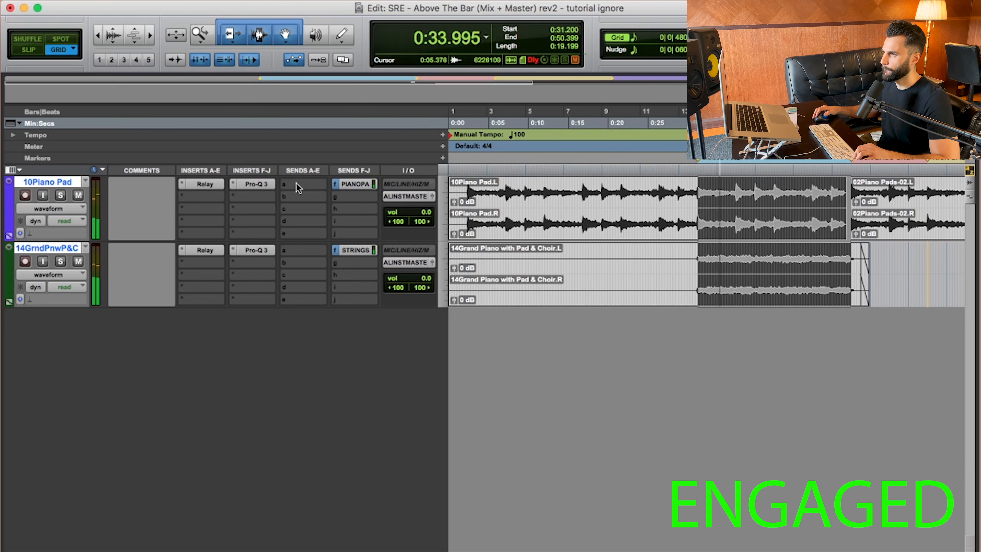
pyautogui.keyDown('alt'); pyautogui.keyDown('super'); pyautogui.click(254, 183); pyautogui.keyUp('super'); pyautogui.keyUp('alt')
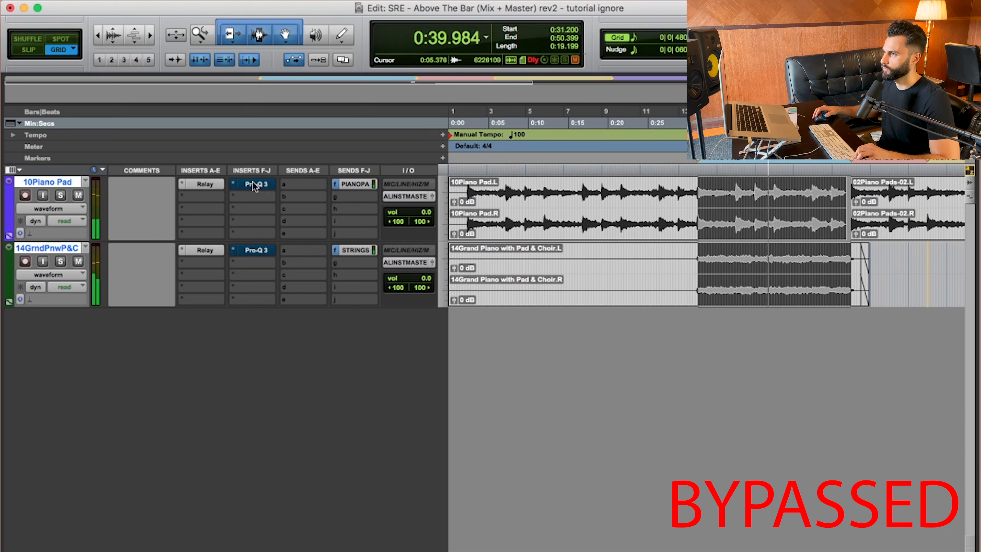
pyautogui.keyDown('alt'); pyautogui.keyDown('super'); pyautogui.click(253, 183); pyautogui.keyUp('super'); pyautogui.keyUp('alt')
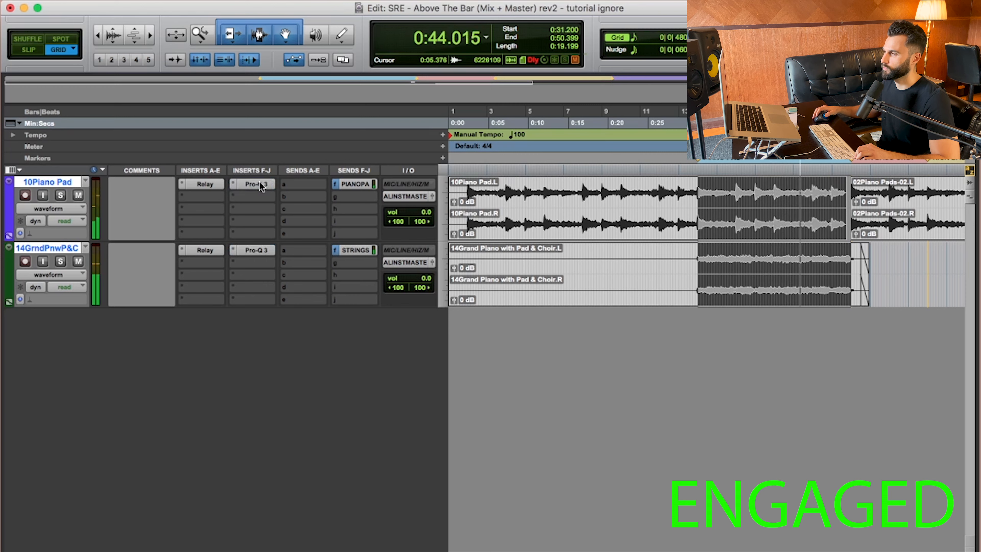
pyautogui.keyDown('alt'); pyautogui.keyDown('super'); pyautogui.click(260, 184); pyautogui.keyUp('super'); pyautogui.keyUp('alt')
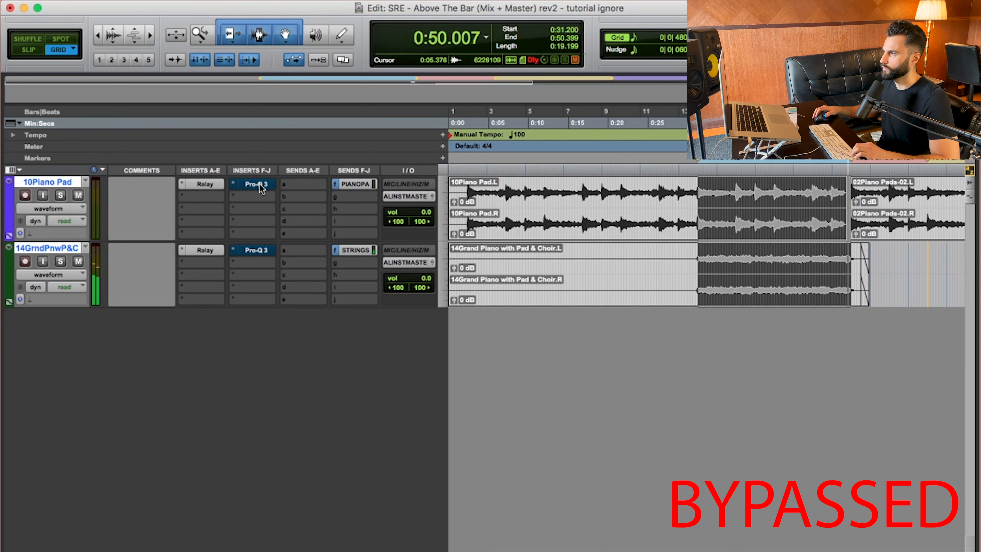
pyautogui.press('space')
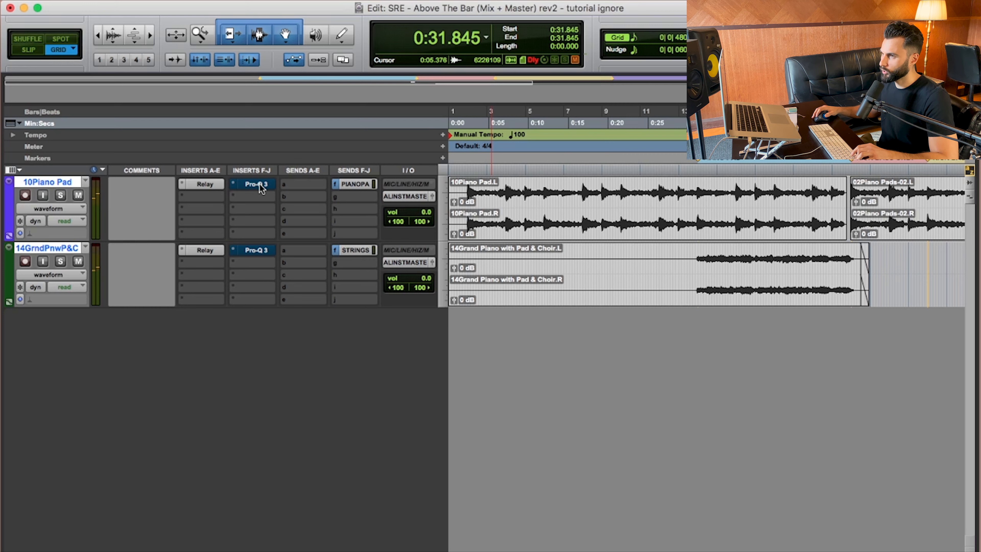
pyautogui.keyDown('alt'); pyautogui.keyDown('super'); pyautogui.click(260, 184); pyautogui.keyUp('super'); pyautogui.keyUp('alt')
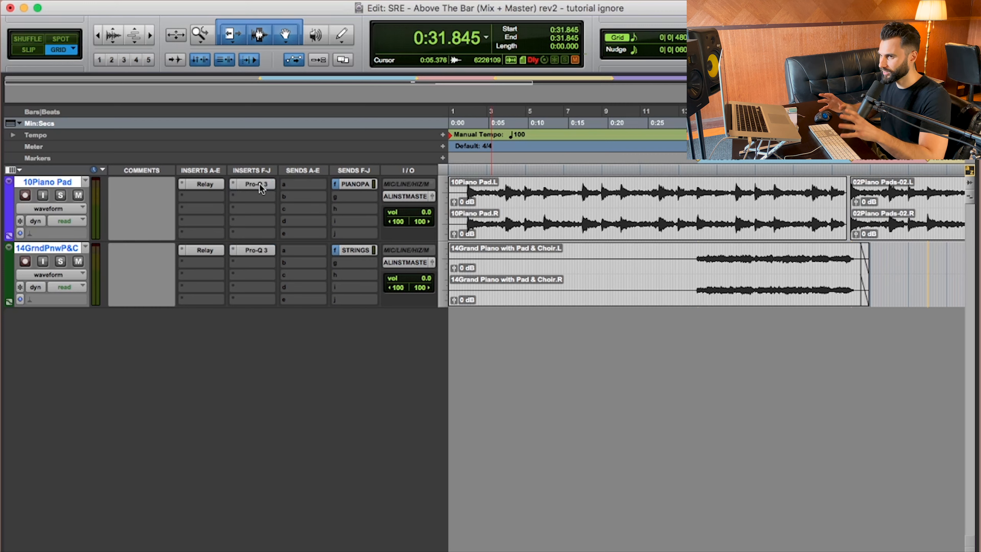